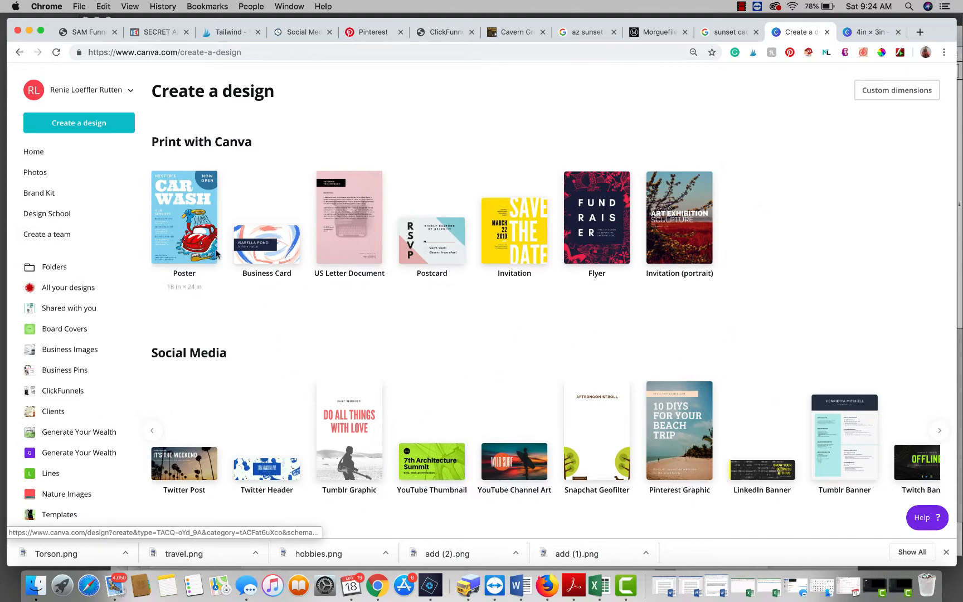
Create a blank Pinterest Graphic design and add a heading, a subheading and a body text box to the page
click(682, 449)
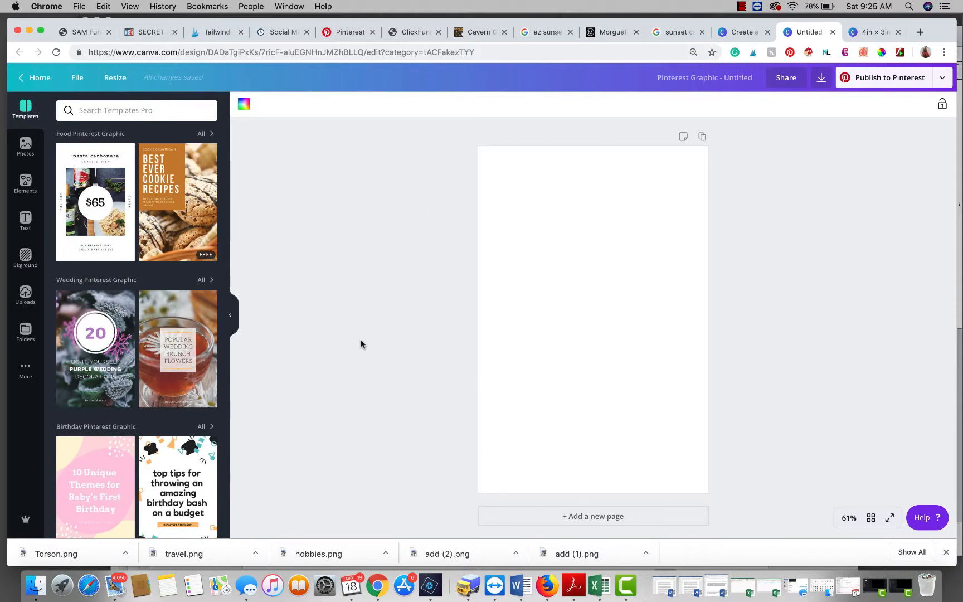
click(25, 220)
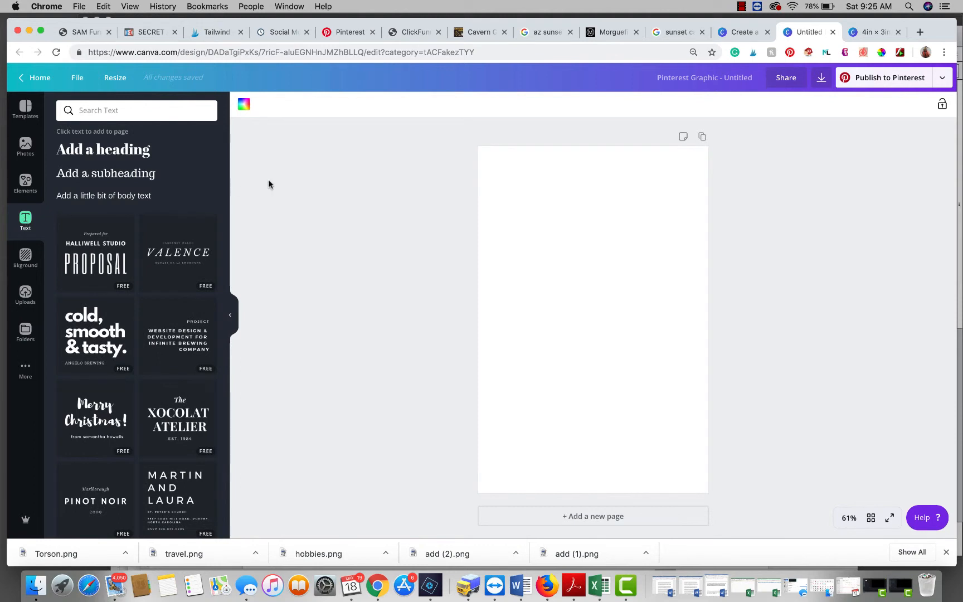
click(110, 153)
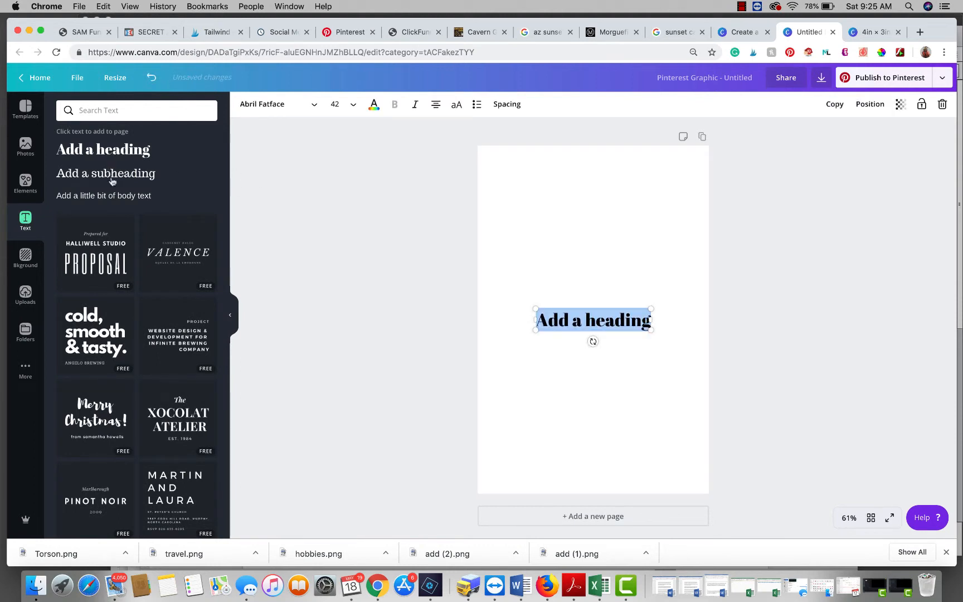
click(116, 175)
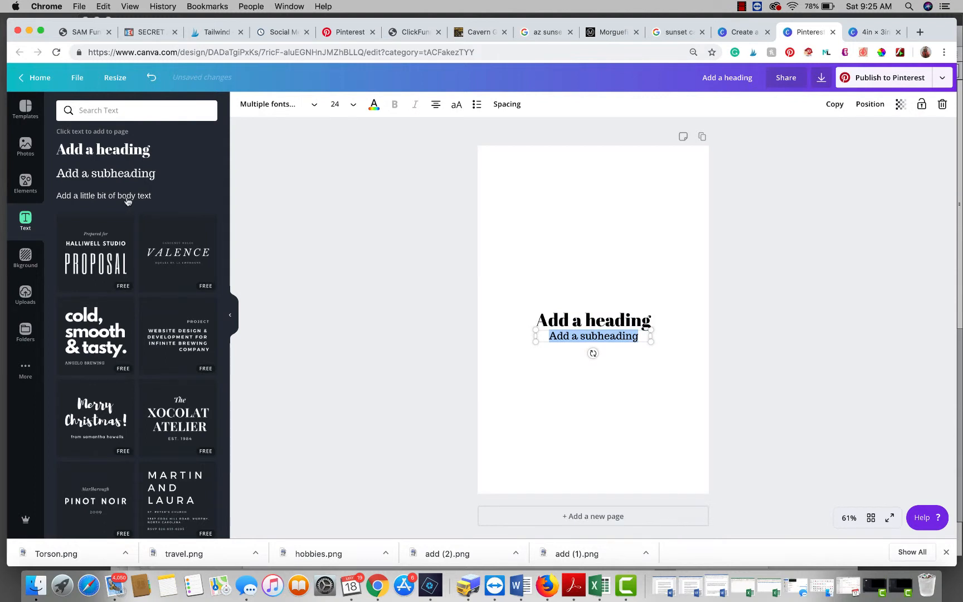
click(127, 201)
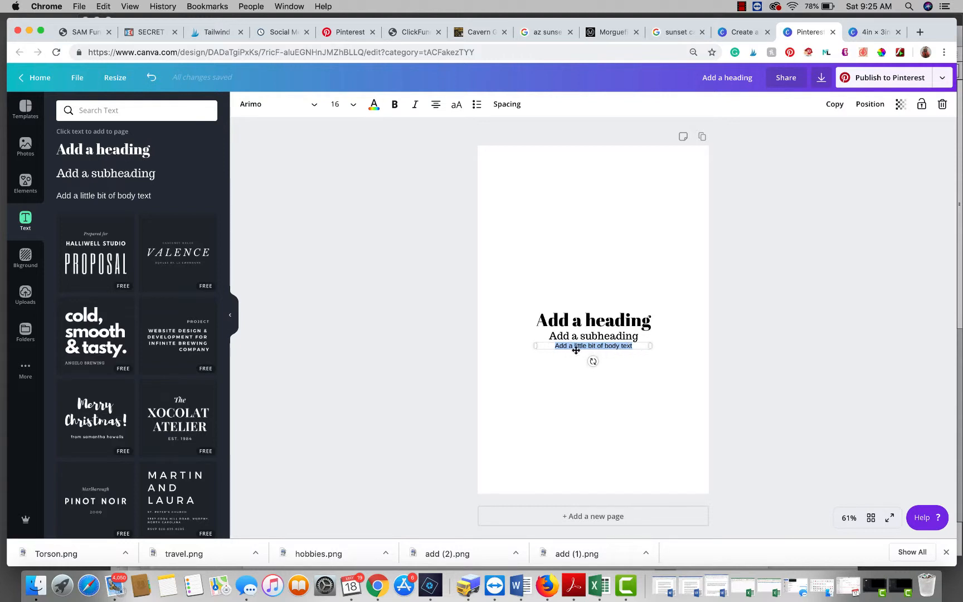
Spread the text boxes apart, with the heading near the page top, the subheading below the middle and the body text near the bottom
drag(567, 349, 570, 430)
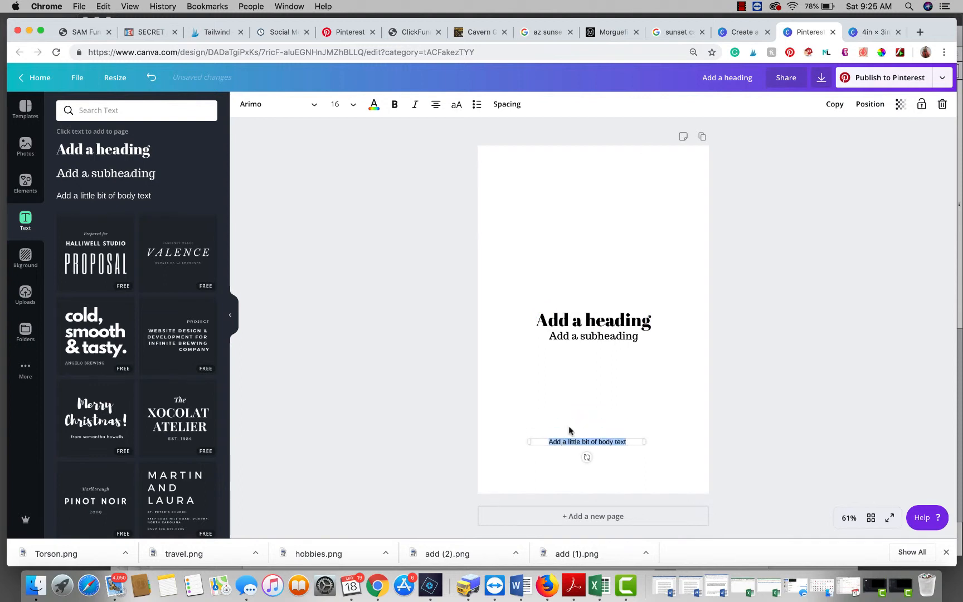
click(585, 337)
drag(585, 337, 579, 371)
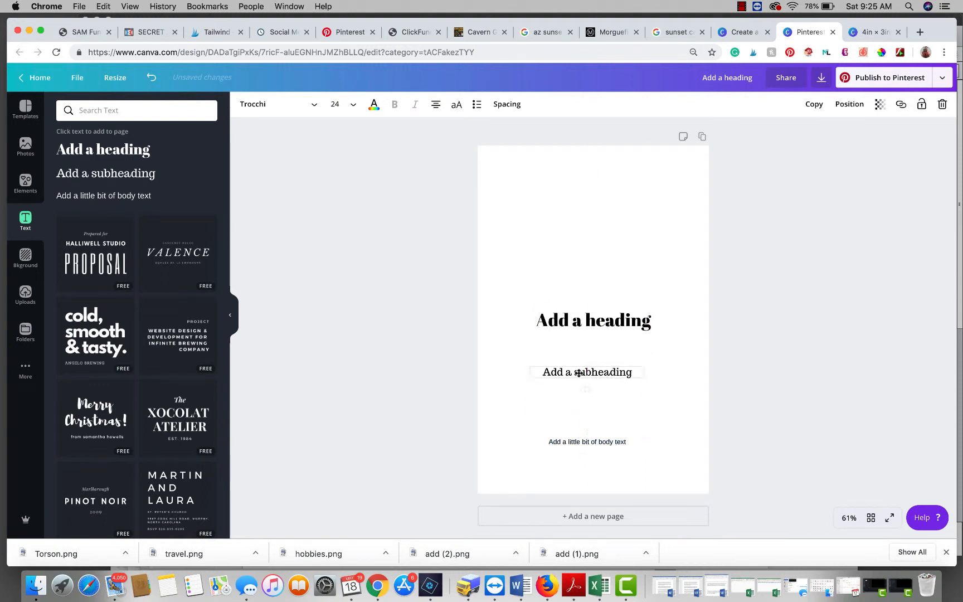
click(585, 325)
drag(585, 325, 573, 206)
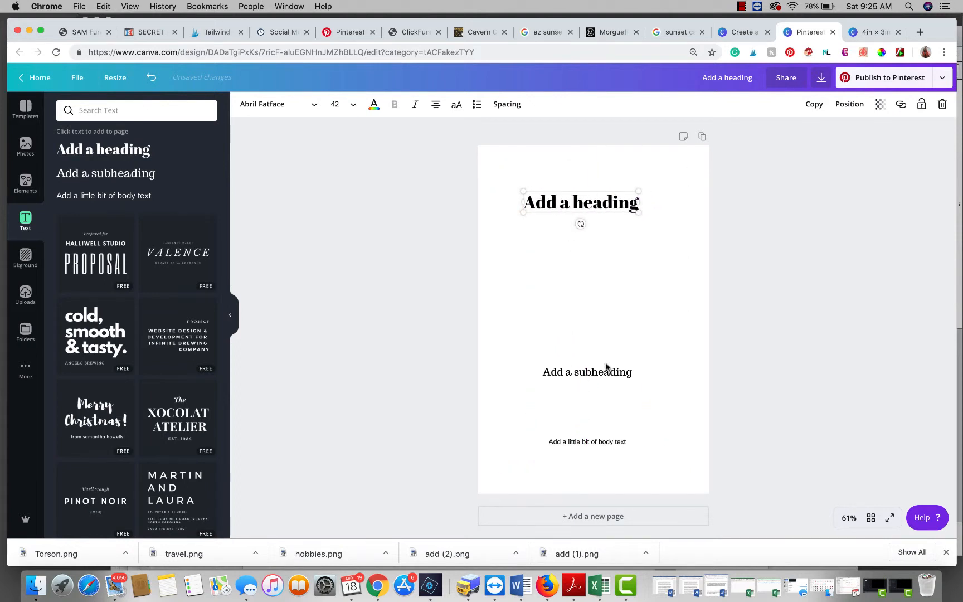
Move the subheading and body text higher on the page and rotate the body text to run vertically
click(587, 372)
drag(587, 371, 587, 314)
drag(596, 445, 588, 388)
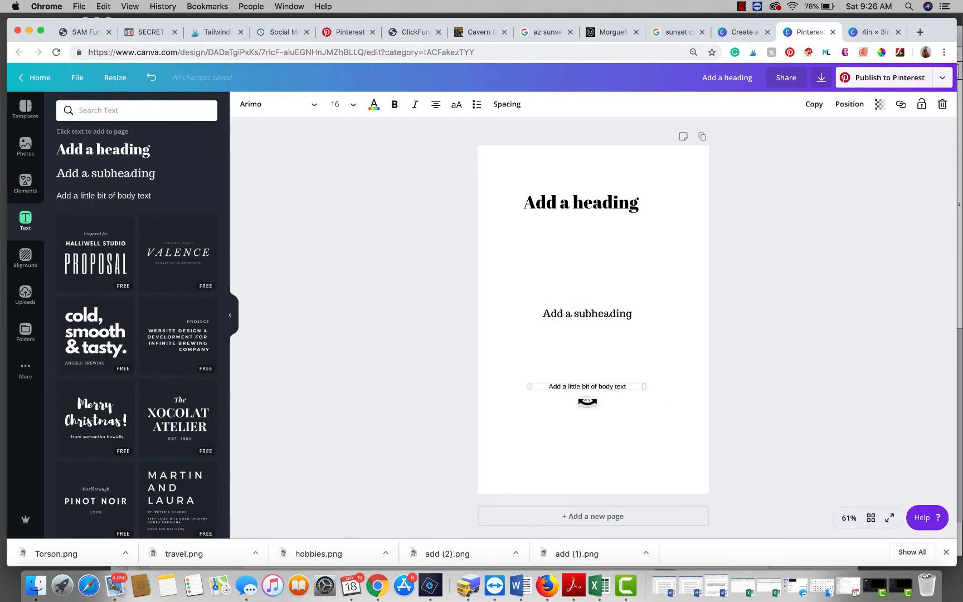
drag(587, 402, 618, 391)
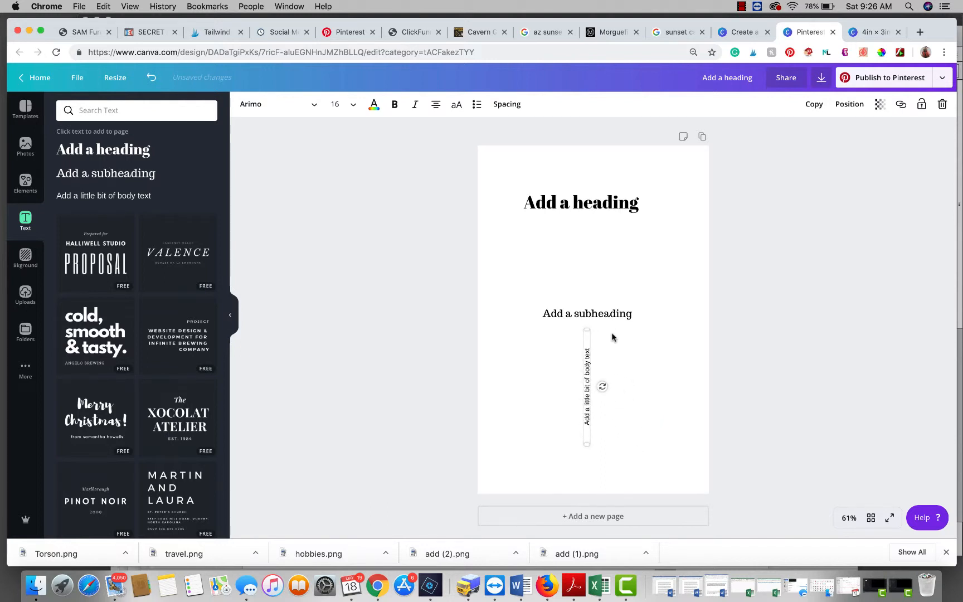
Remove the subheading and the body text from the page, keeping only the heading
click(607, 315)
drag(596, 333, 68, 193)
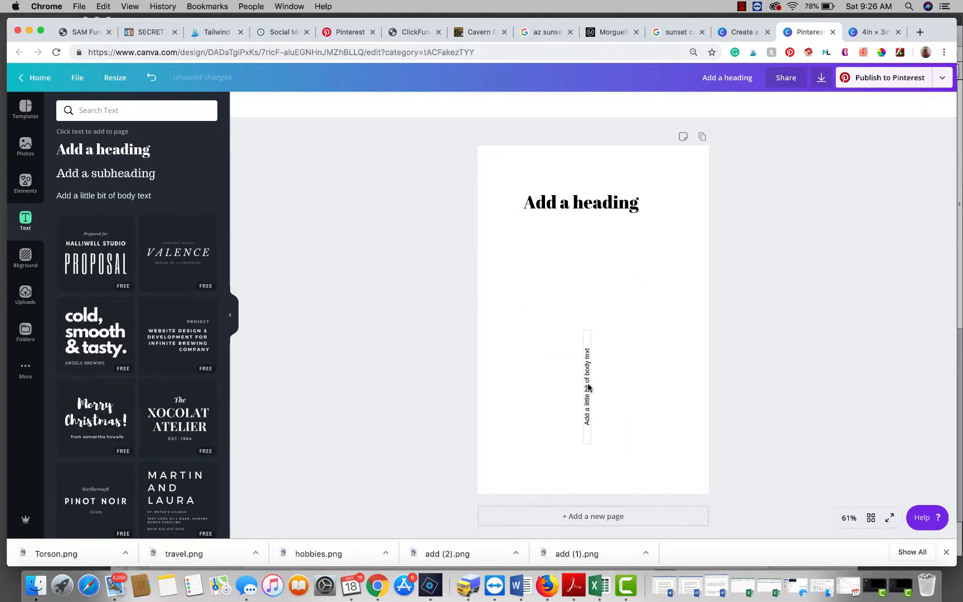
drag(585, 388, 393, 259)
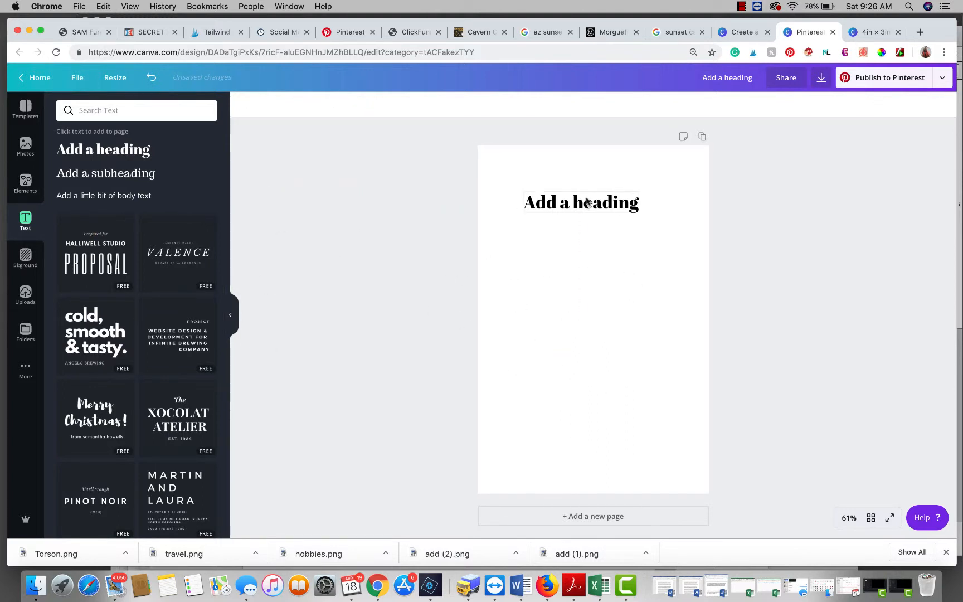
Enlarge the heading to nearly the full page width, at a font size of about 79
click(610, 199)
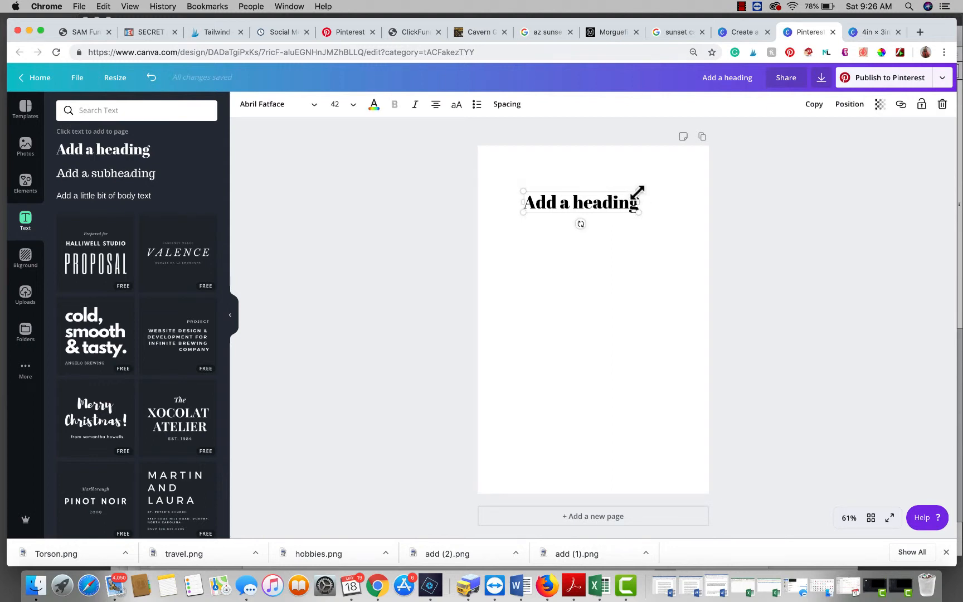
drag(638, 192, 701, 170)
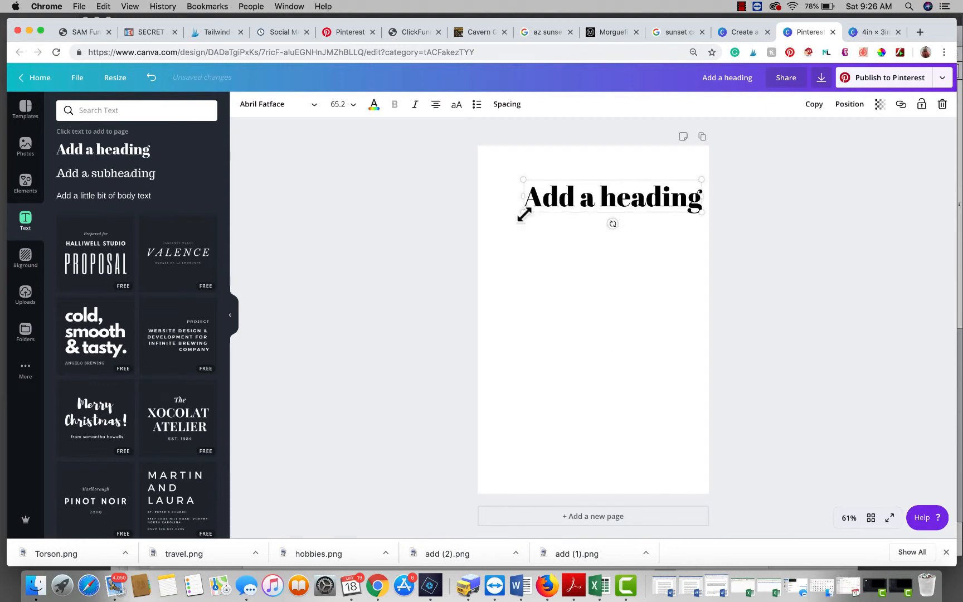
drag(523, 213, 484, 224)
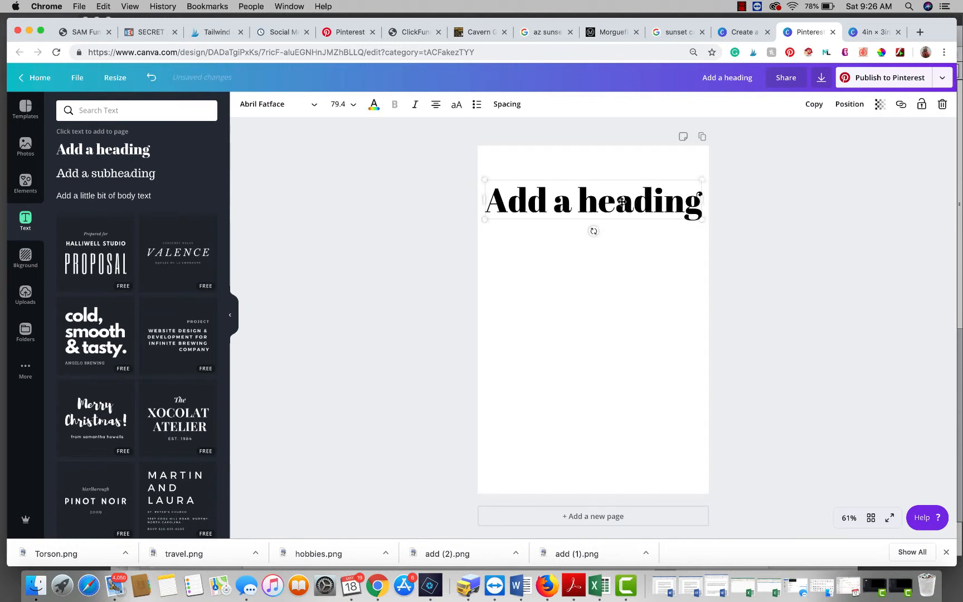
Replace the heading wording with TEXT and enlarge it to nearly the page width, at a font size of about 185
double_click(583, 205)
triple_click(583, 205)
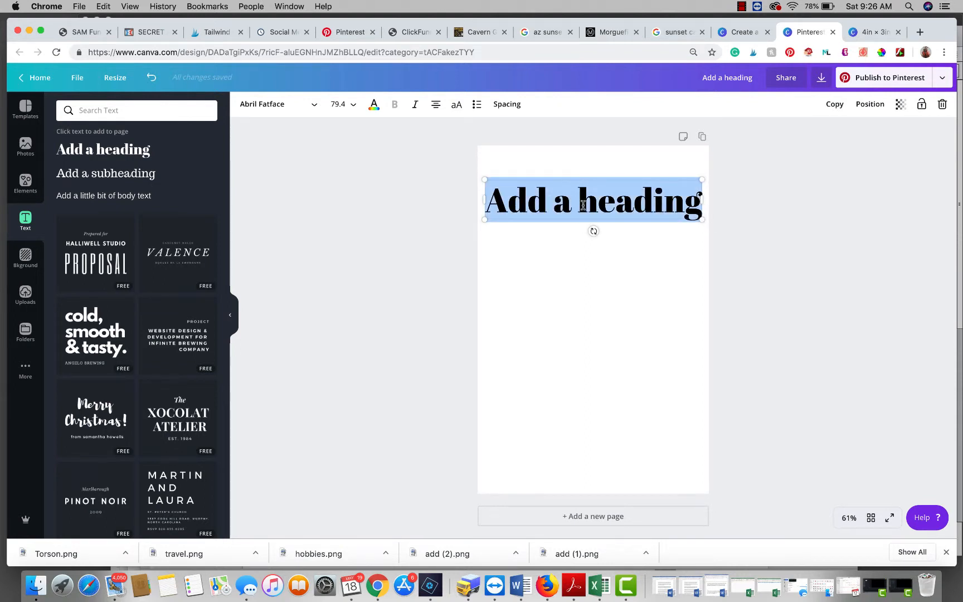
text(TEXT)
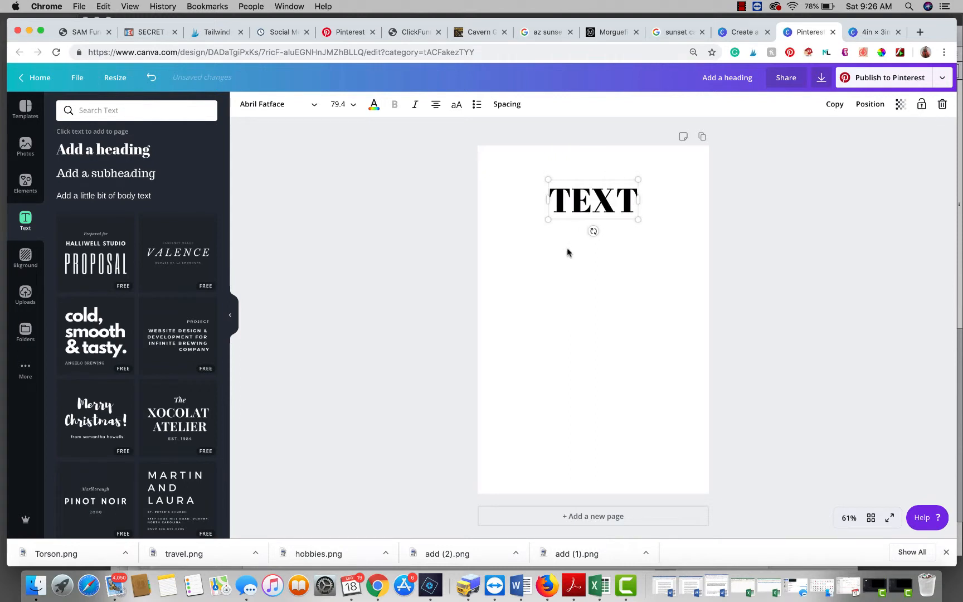
drag(549, 219, 490, 273)
drag(639, 247, 695, 273)
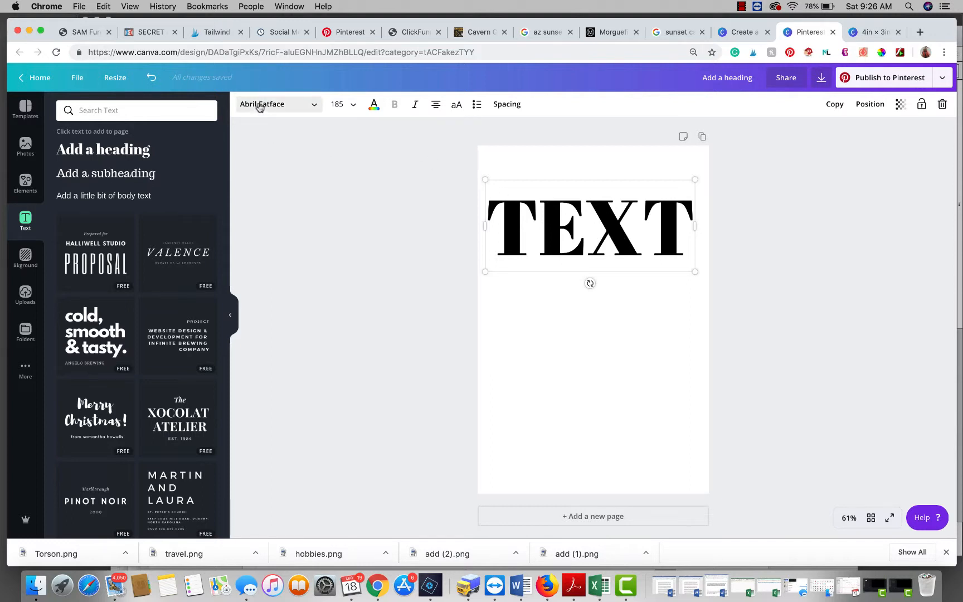
Examine the fonts available for the TEXT heading
click(286, 107)
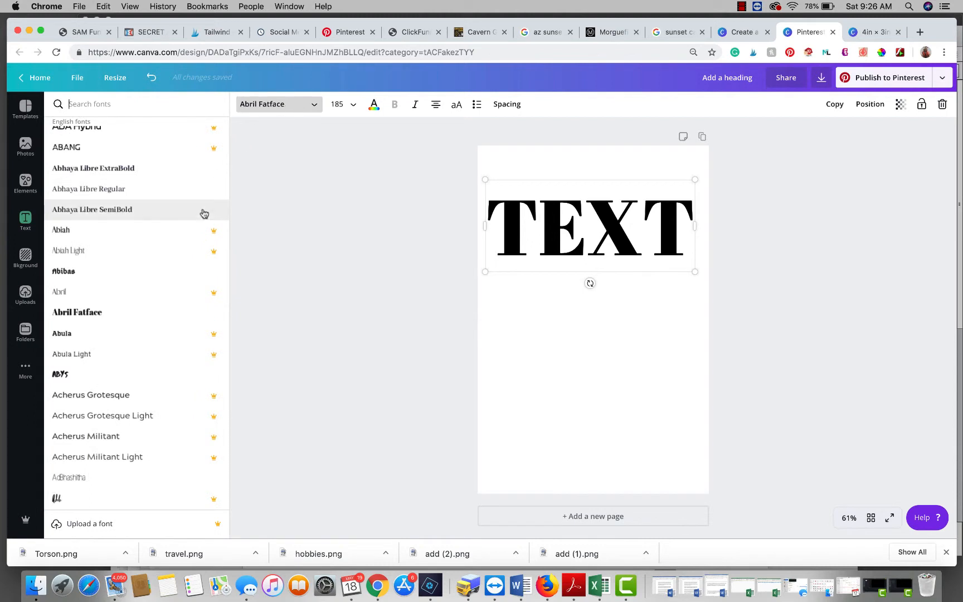
scroll(150, 378, down, 10)
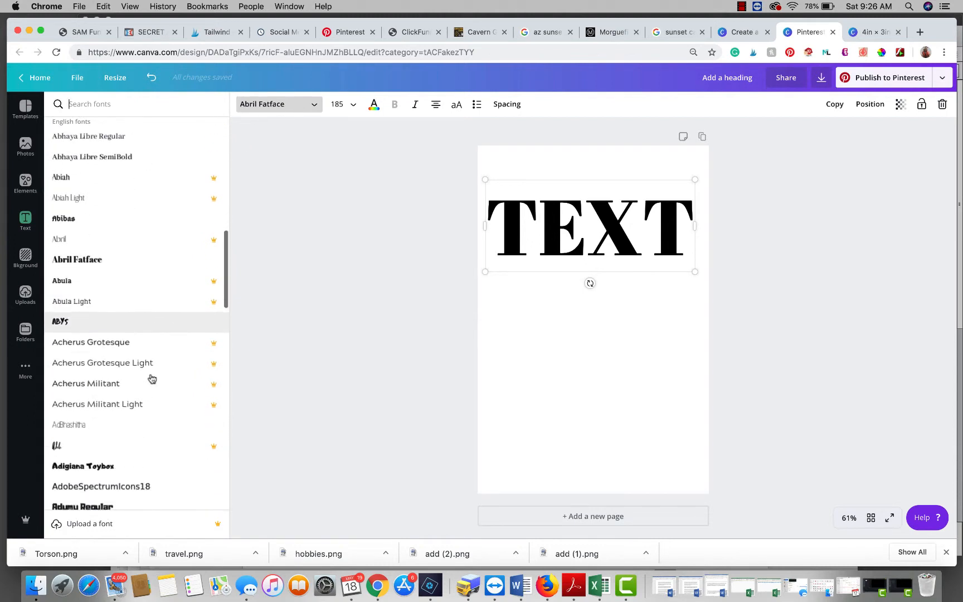
scroll(142, 367, down, 5)
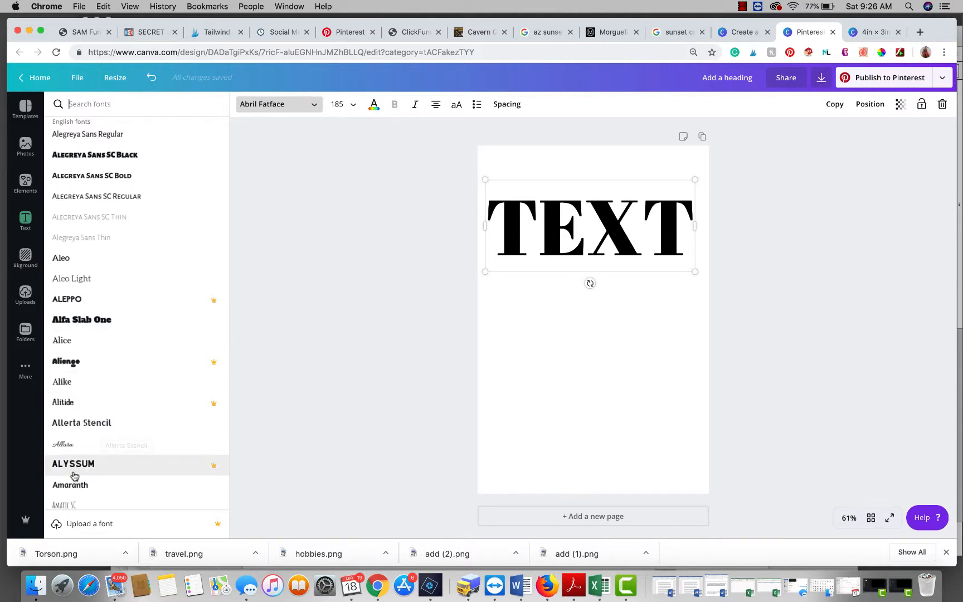
scroll(82, 502, down, 10)
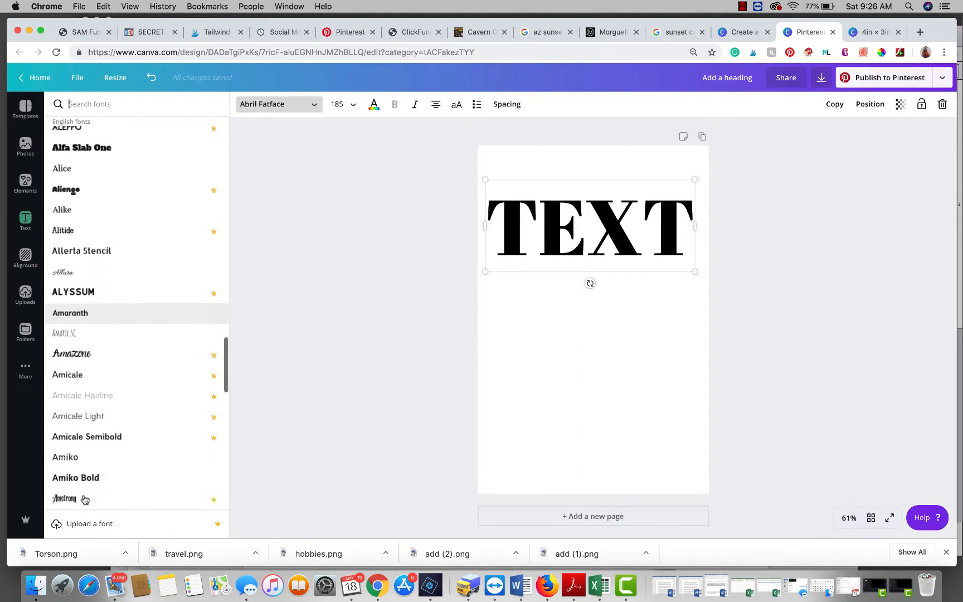
scroll(90, 408, down, 10)
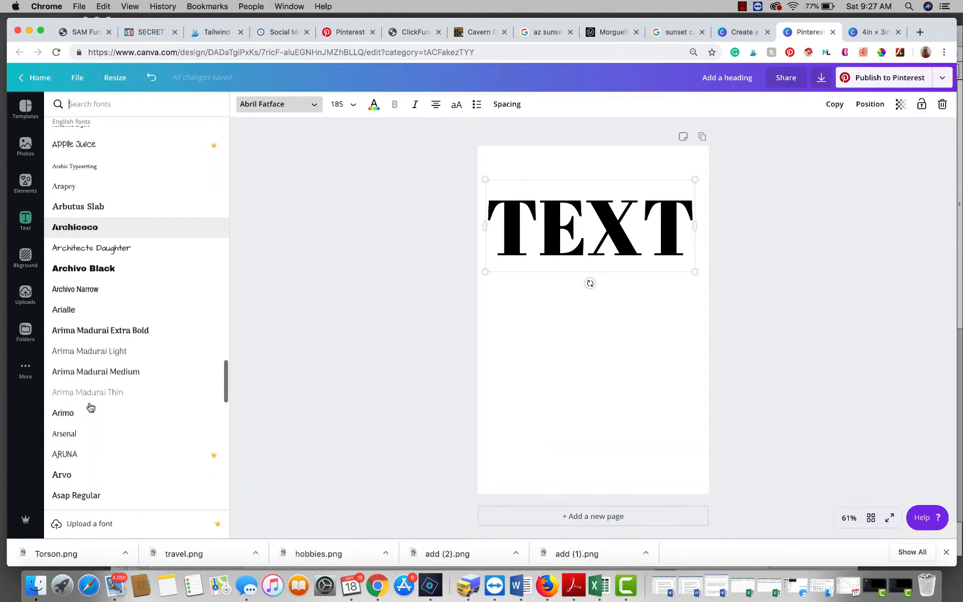
scroll(90, 407, down, 10)
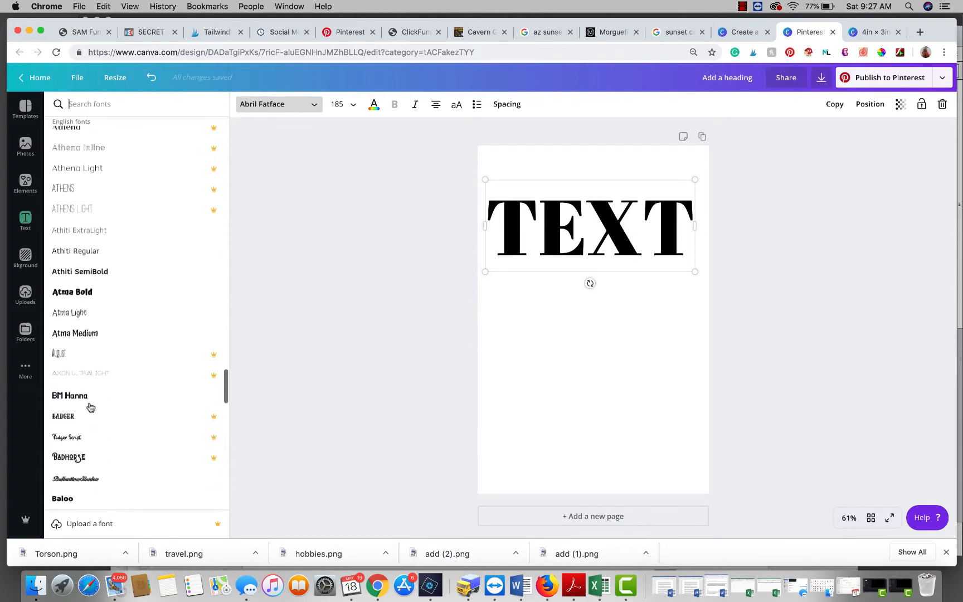
scroll(91, 407, up, 20)
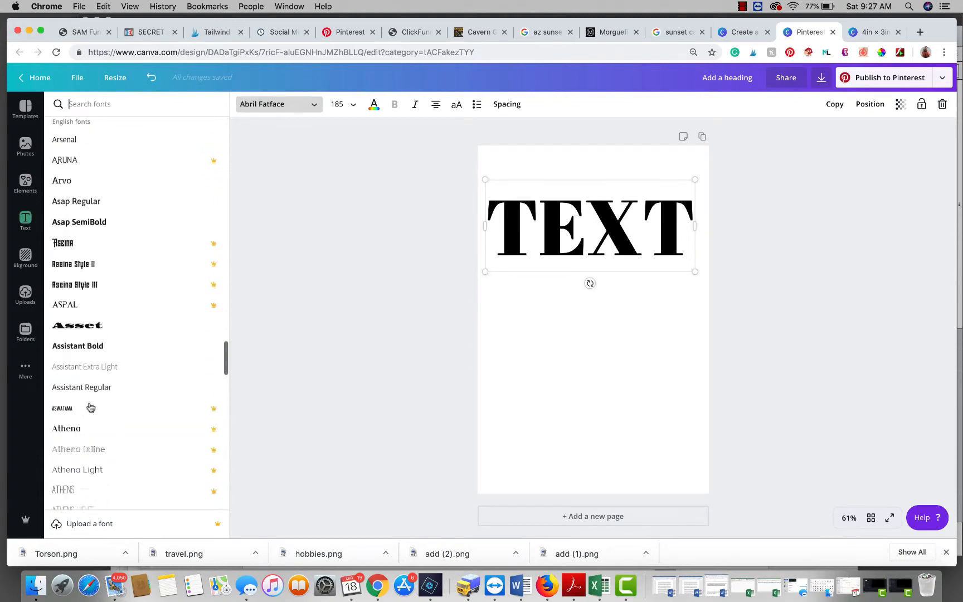
scroll(90, 407, up, 20)
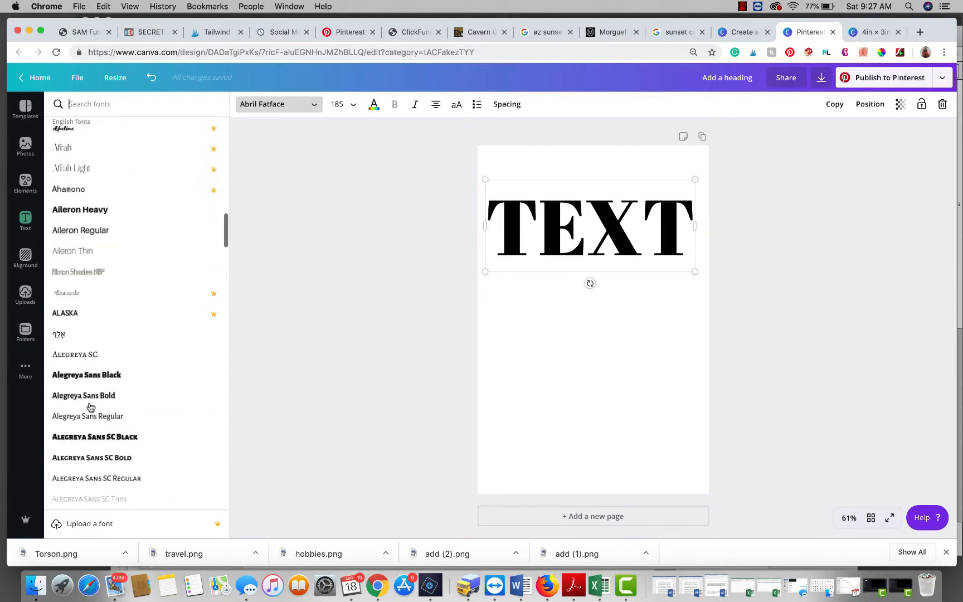
scroll(90, 407, up, 20)
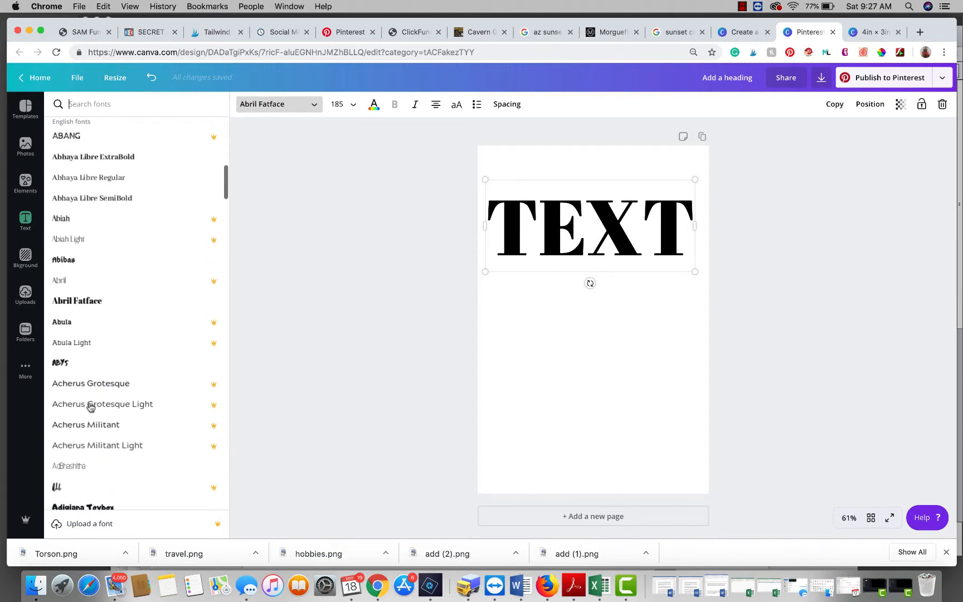
scroll(90, 407, up, 2)
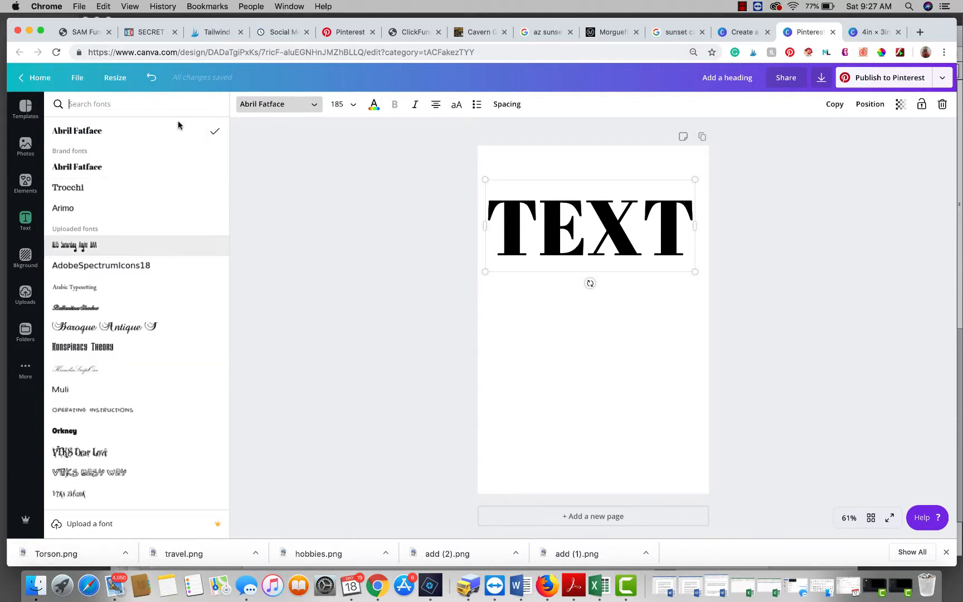
Duplicate the TEXT heading and place the copy in the lower half of the page
double_click(579, 229)
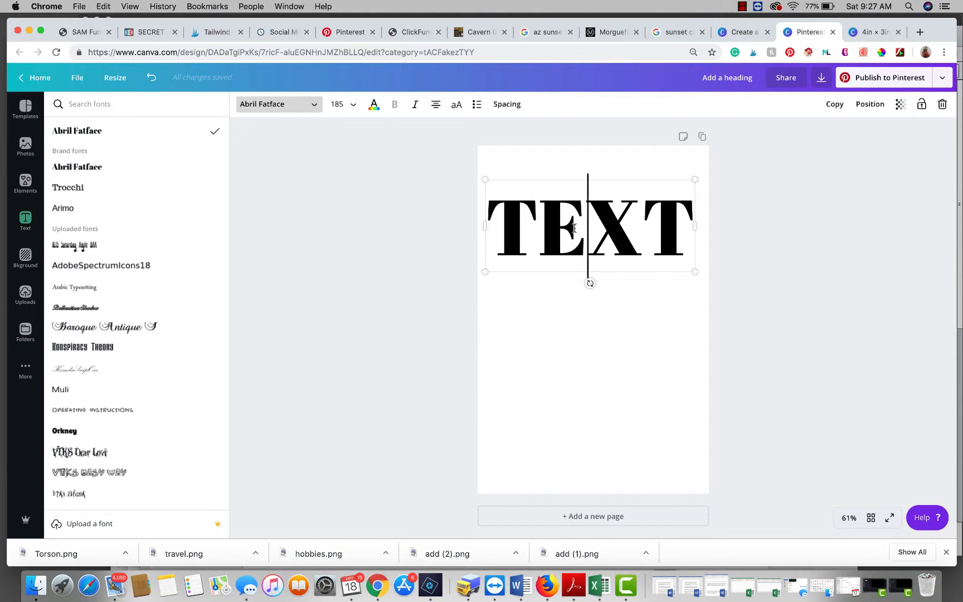
click(835, 104)
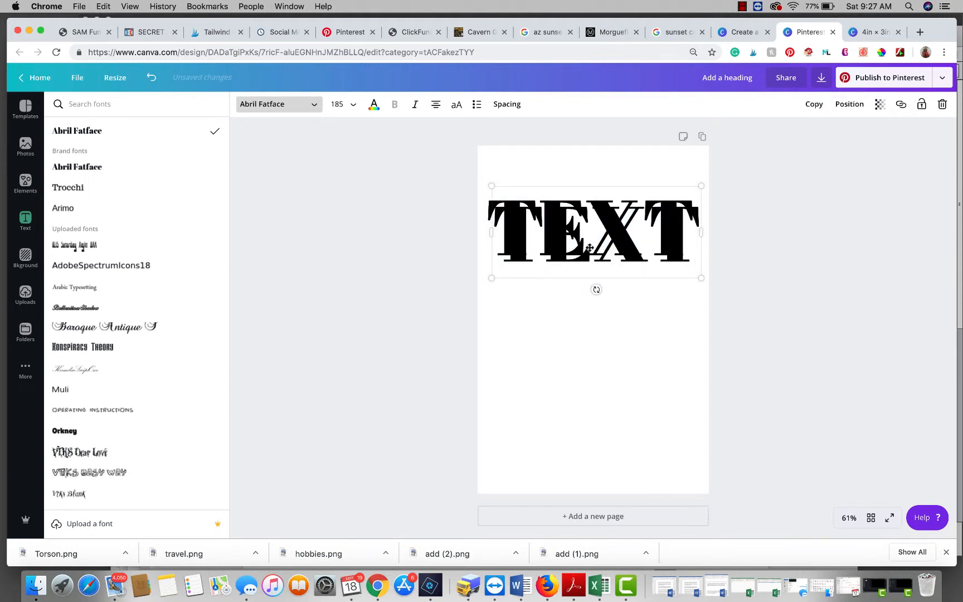
drag(590, 251, 585, 396)
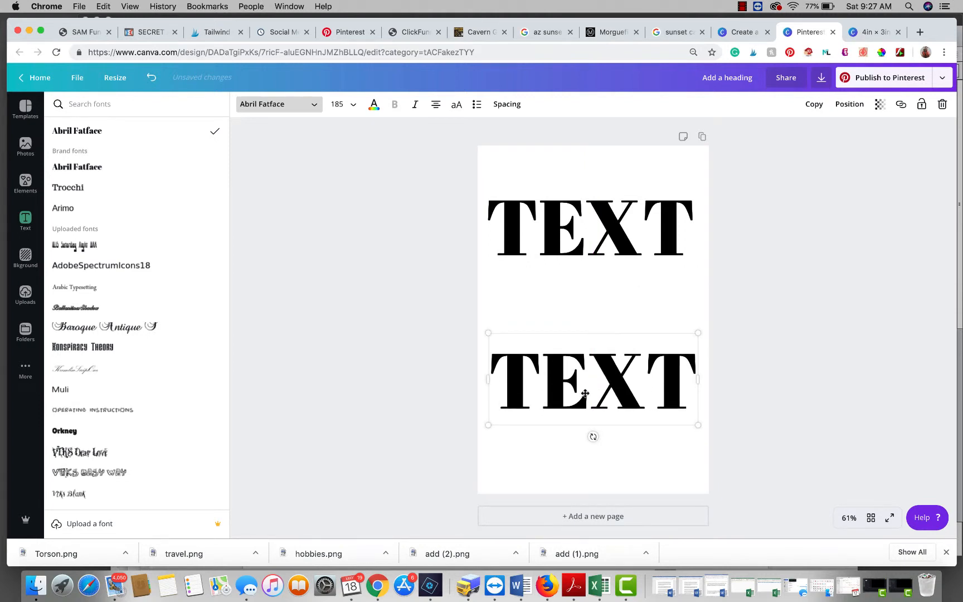
Change the lower TEXT copy to Baroque Antique Script at size 24, and enlarge it to a font size of about 63
double_click(584, 388)
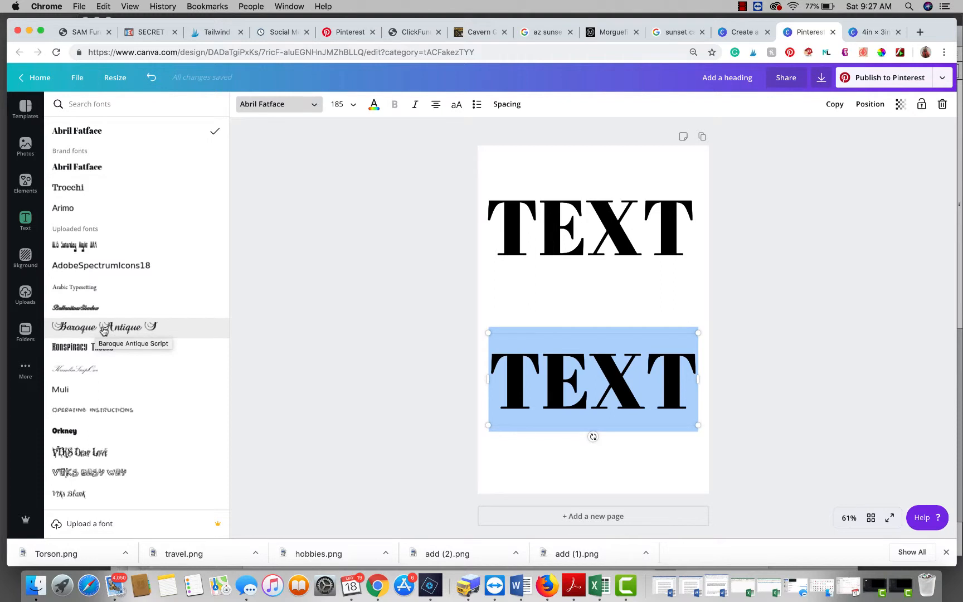
click(104, 331)
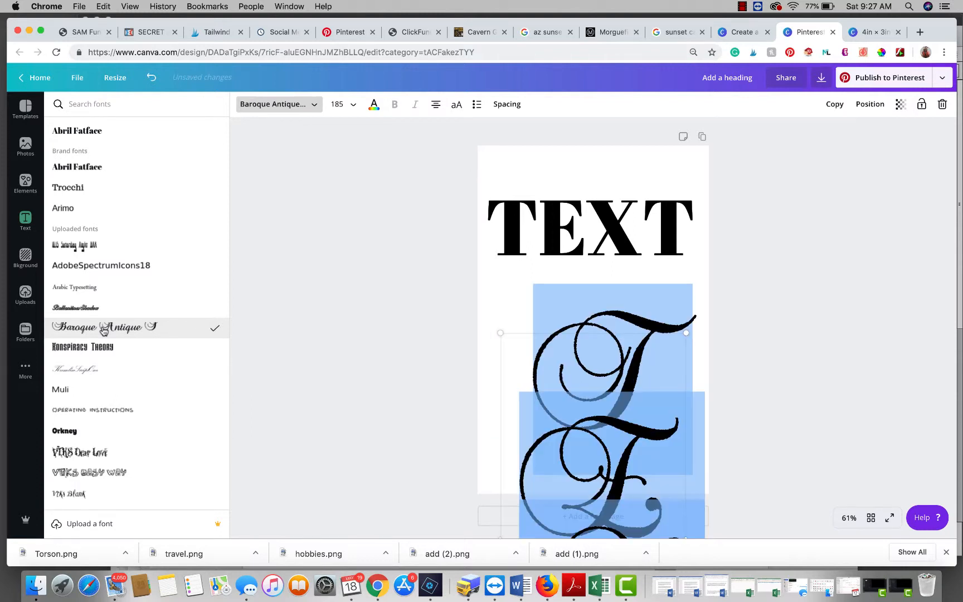
click(350, 107)
click(351, 295)
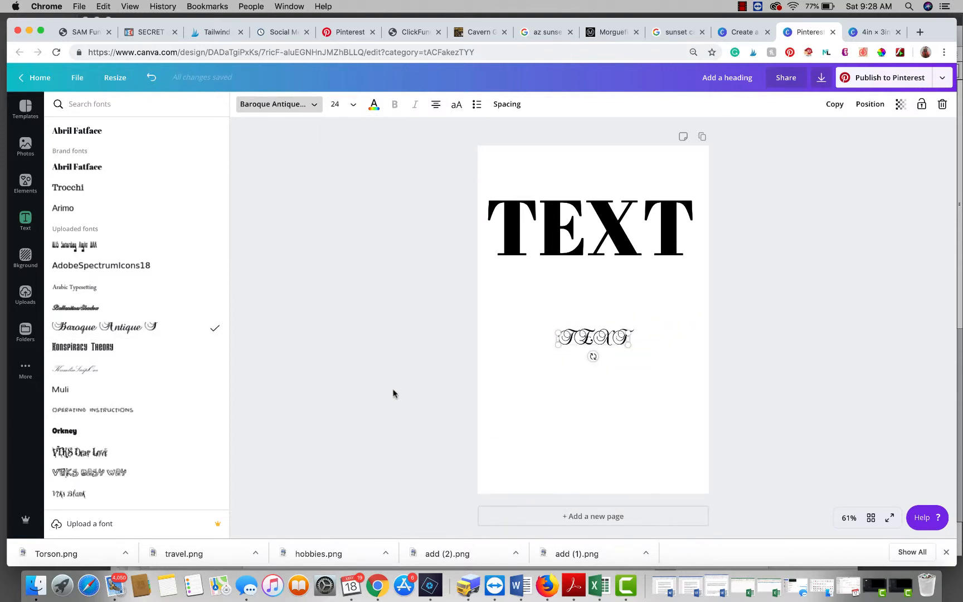
drag(558, 345, 512, 387)
drag(637, 356, 687, 388)
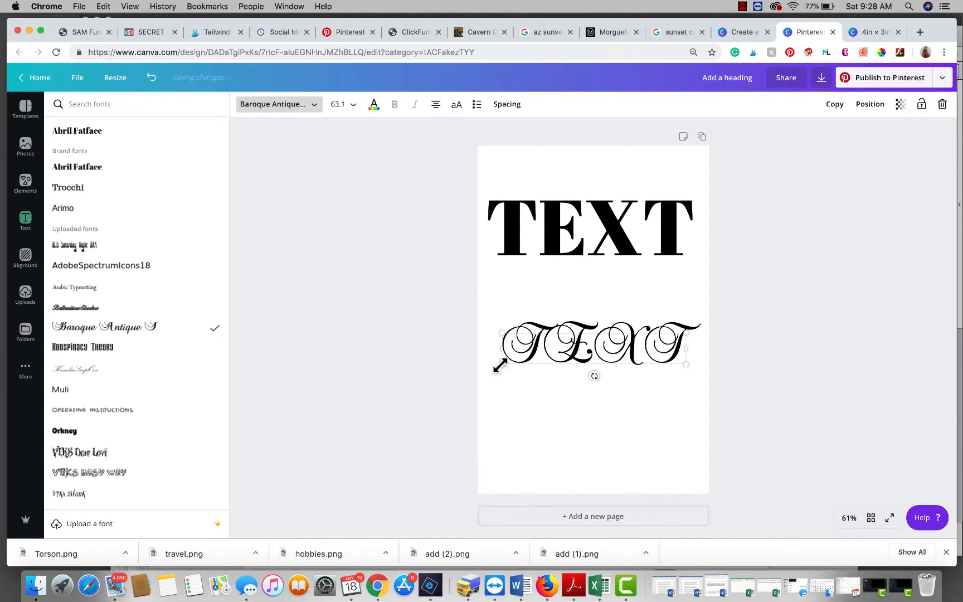
Delete the lower script-font TEXT copy and centre the TEXT heading horizontally on the page
drag(500, 365, 491, 369)
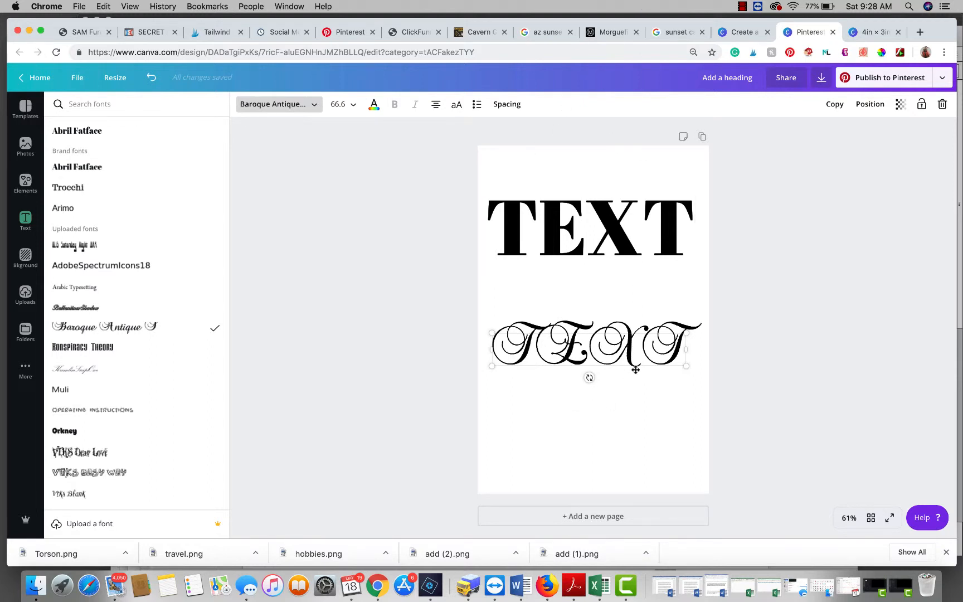
key(Delete)
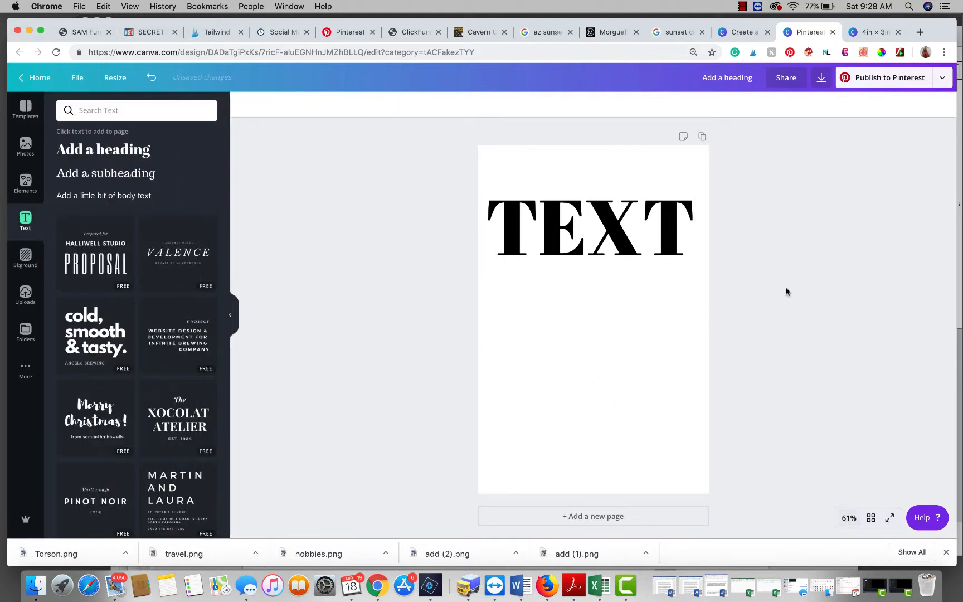
drag(568, 228, 572, 227)
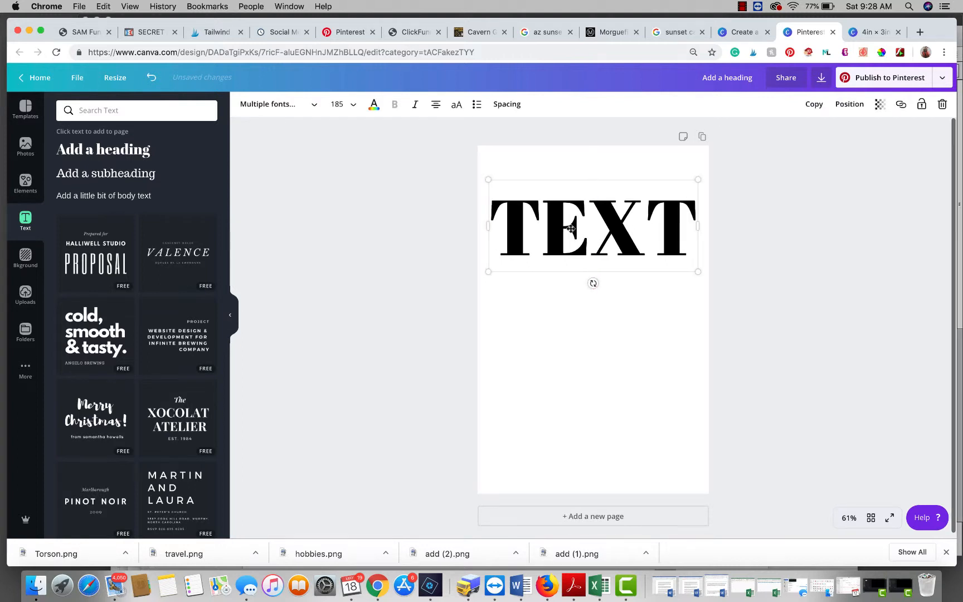
Duplicate the TEXT heading and set the copy's transparency to 50 for a shadow effect
click(814, 105)
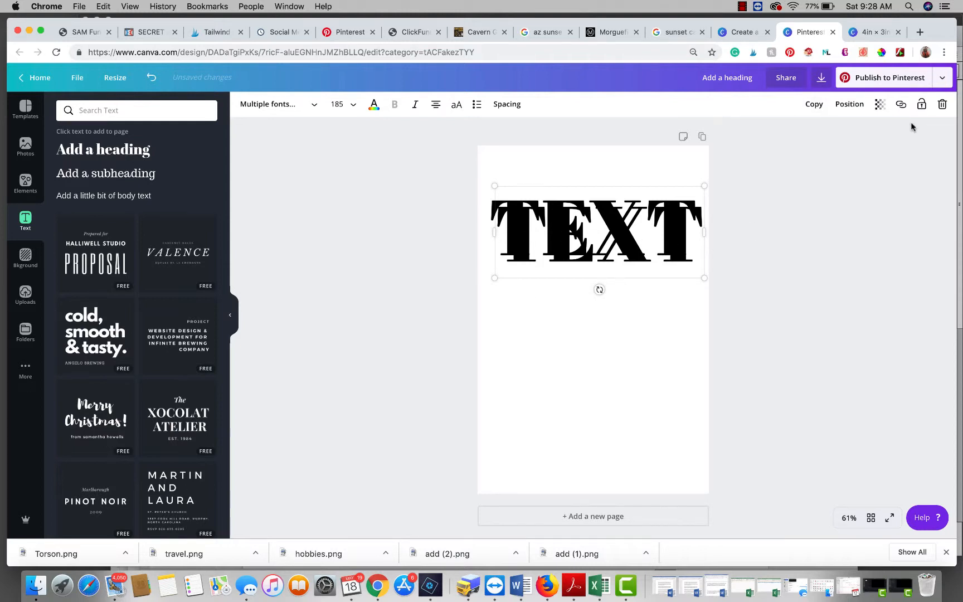
click(879, 107)
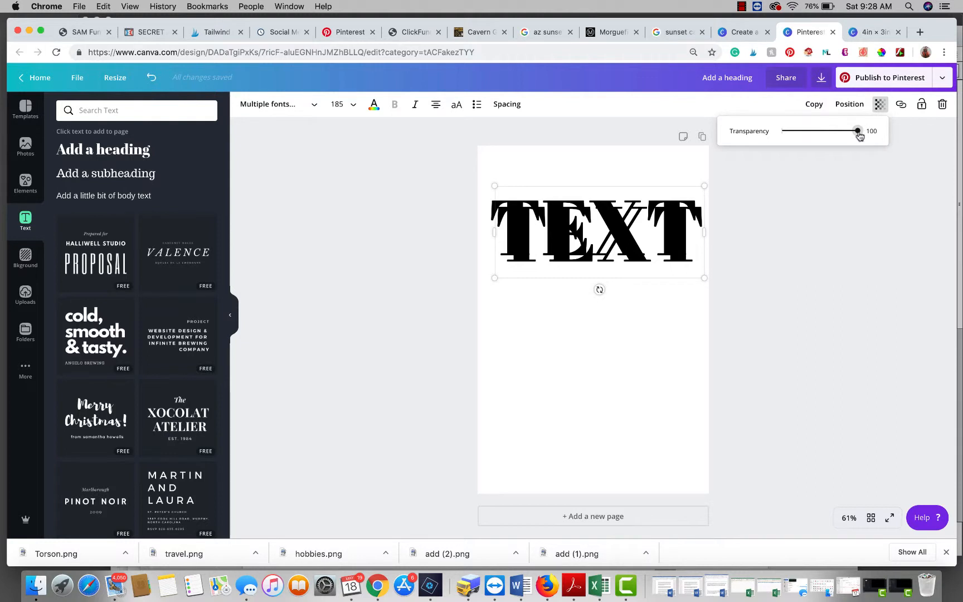
drag(858, 136, 820, 135)
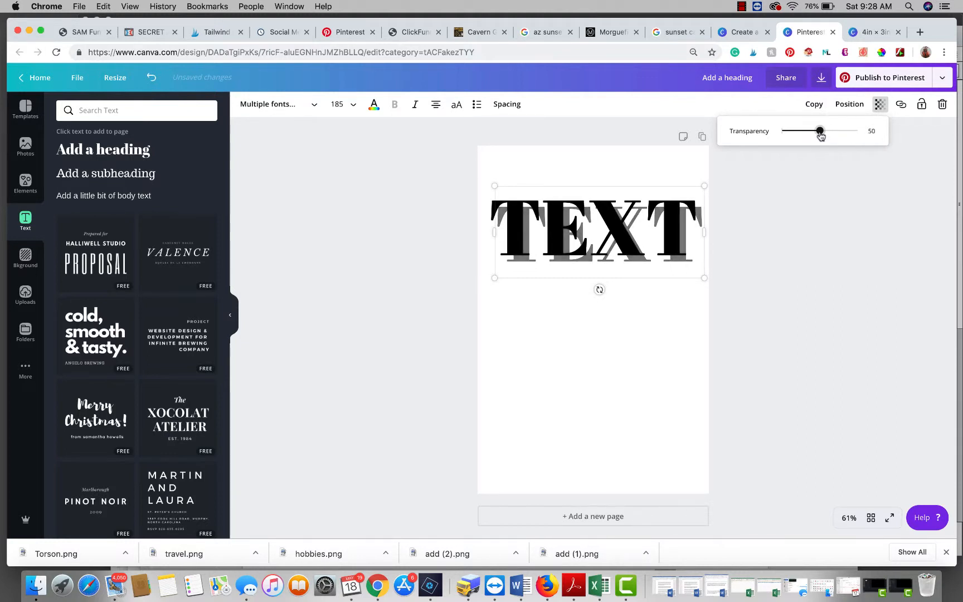
click(650, 360)
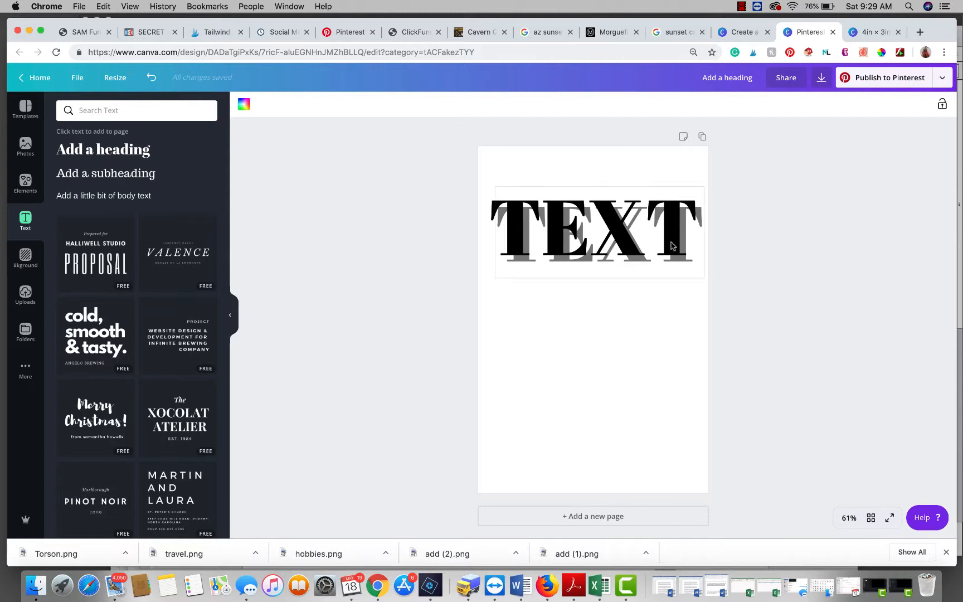
Move the faded TEXT copy away from the heading to the lower end of the page
click(618, 219)
drag(618, 219, 623, 420)
click(623, 271)
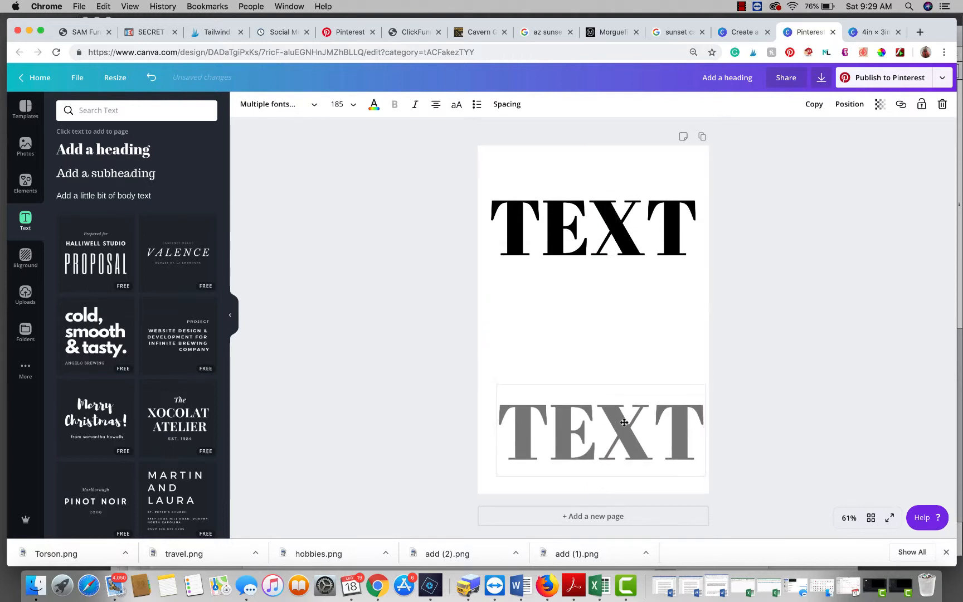
Duplicate the black TEXT heading again and set the new copy's transparency to 50
click(603, 233)
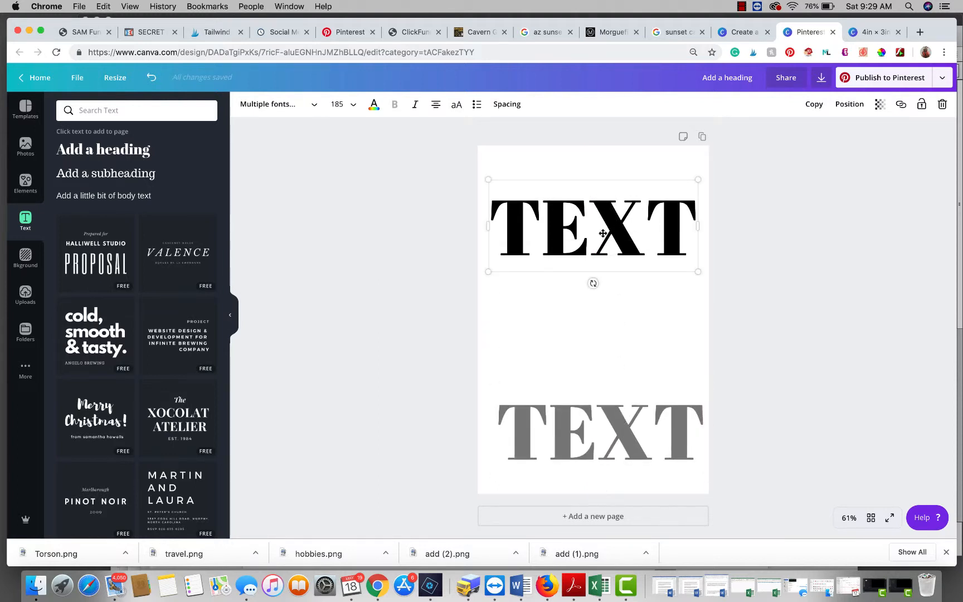
click(814, 104)
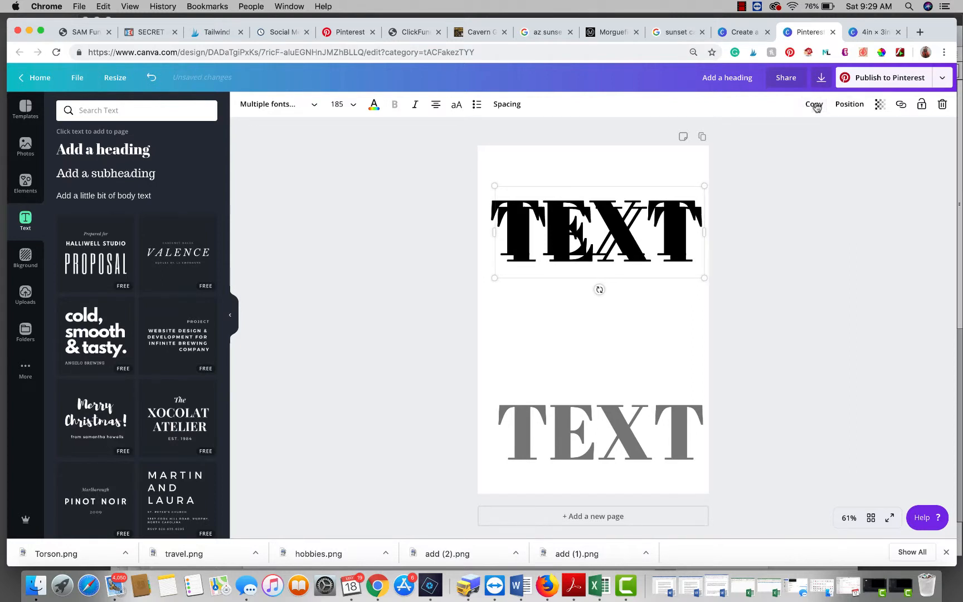
click(879, 104)
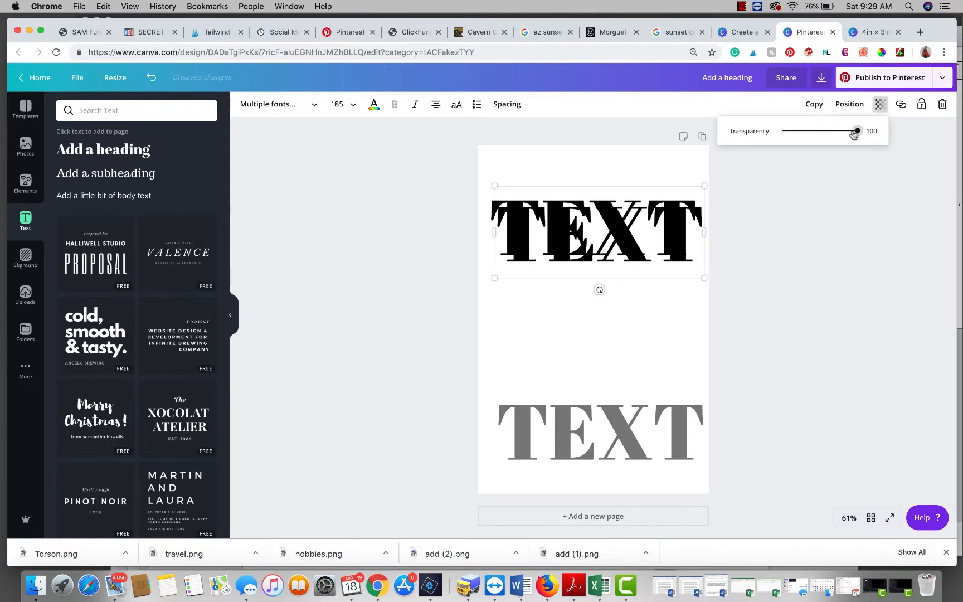
drag(856, 131, 820, 131)
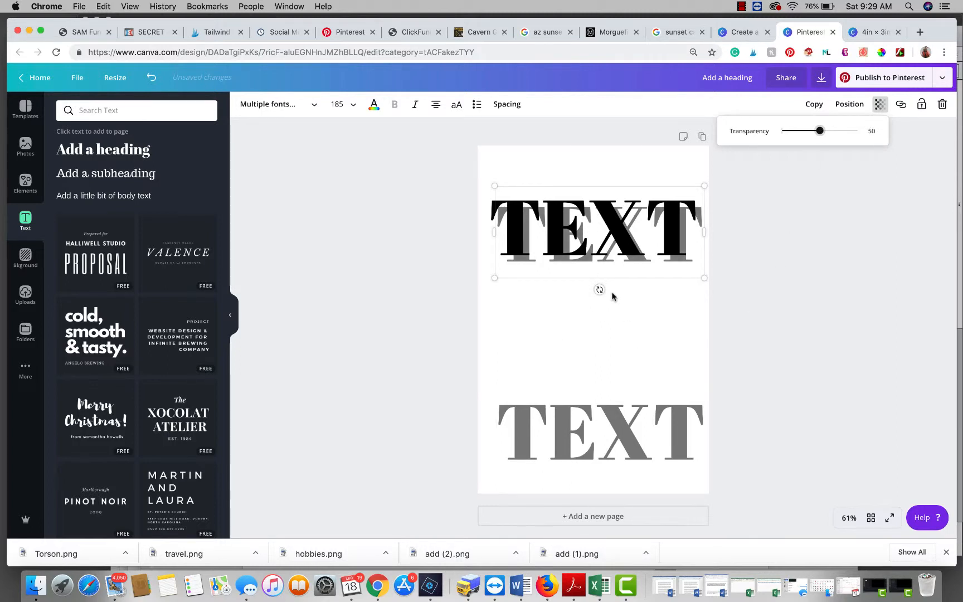
Delete the lowest faded TEXT copy and move the shadow copy from behind the heading into the lower half
drag(619, 441, 616, 341)
key(Delete)
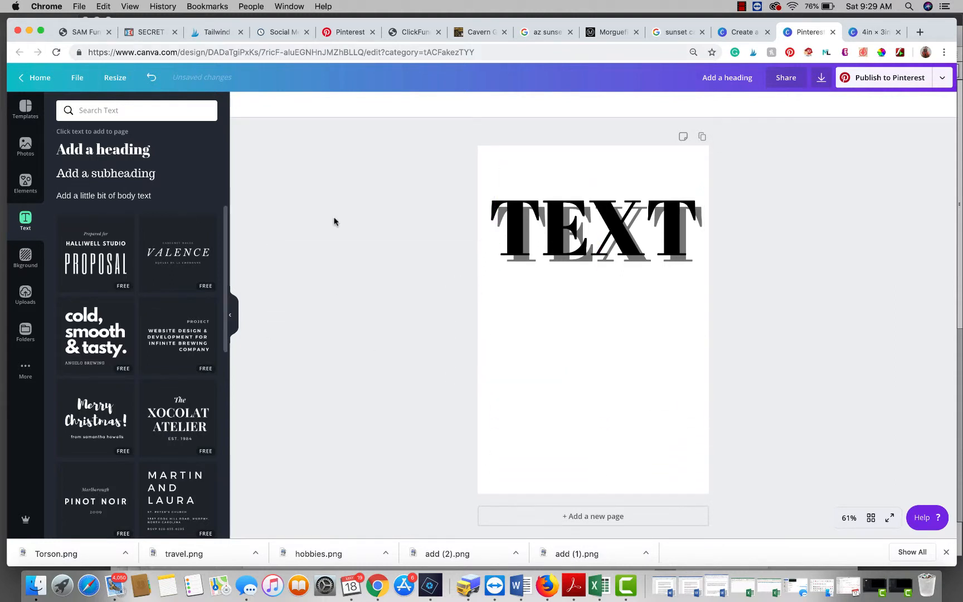
click(648, 238)
drag(559, 226, 549, 380)
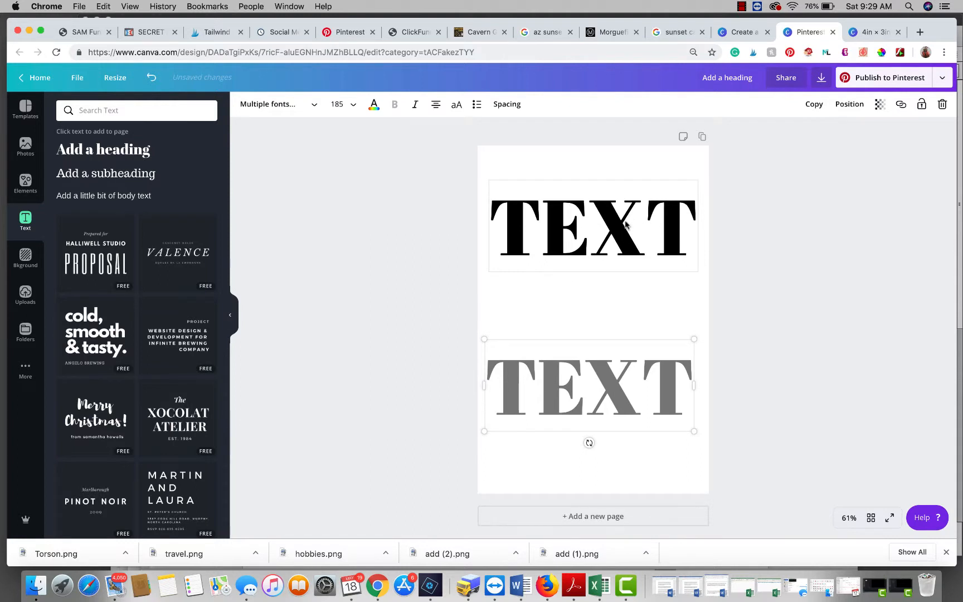
Colour only the letter X in the upper TEXT heading with the default medium blue
click(561, 231)
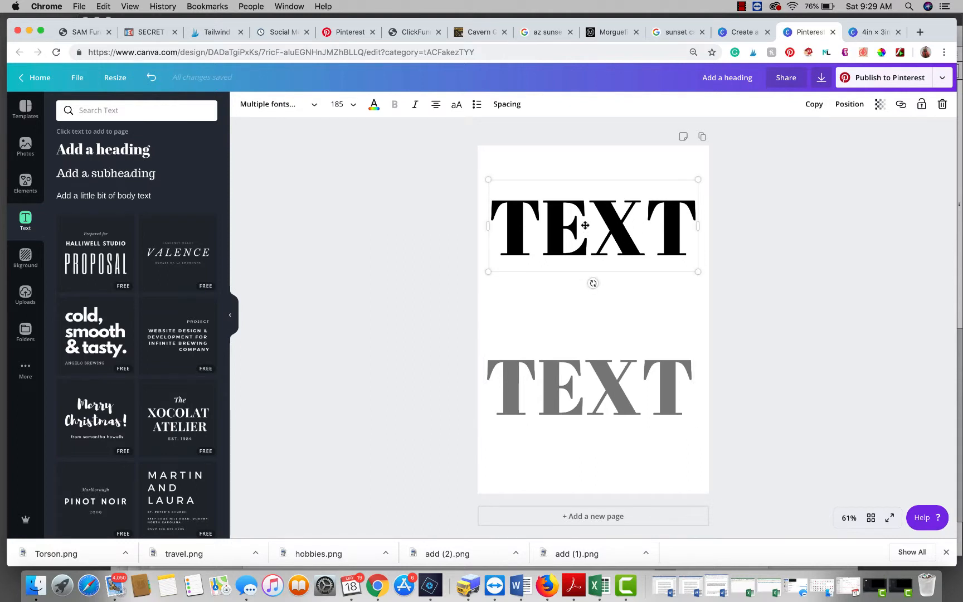
click(630, 222)
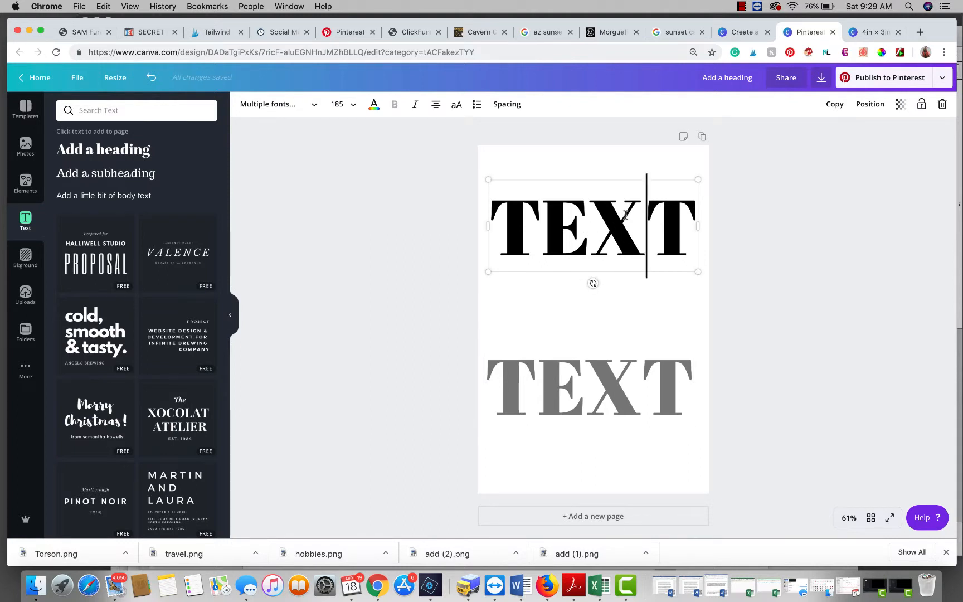
drag(624, 215, 610, 215)
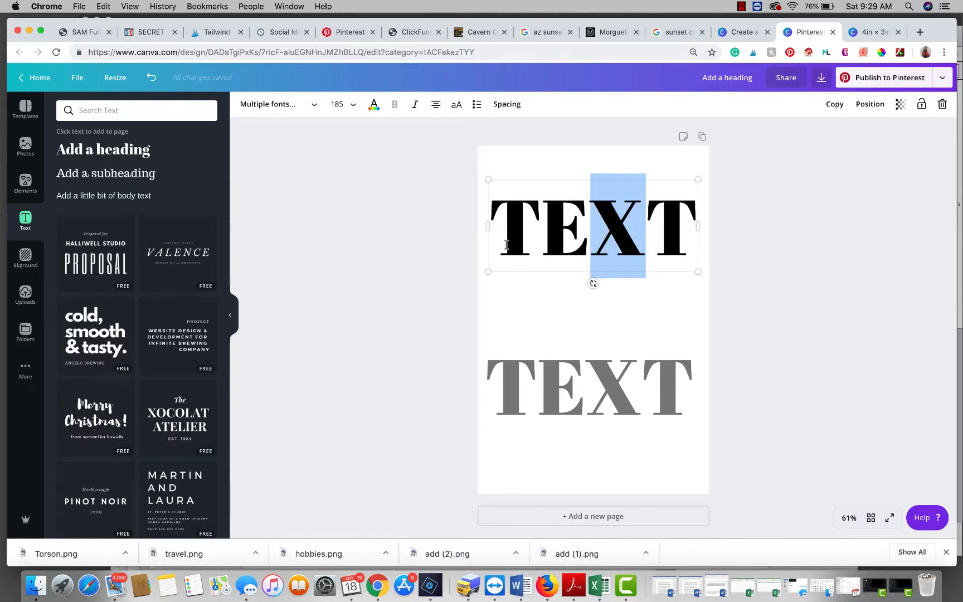
click(373, 106)
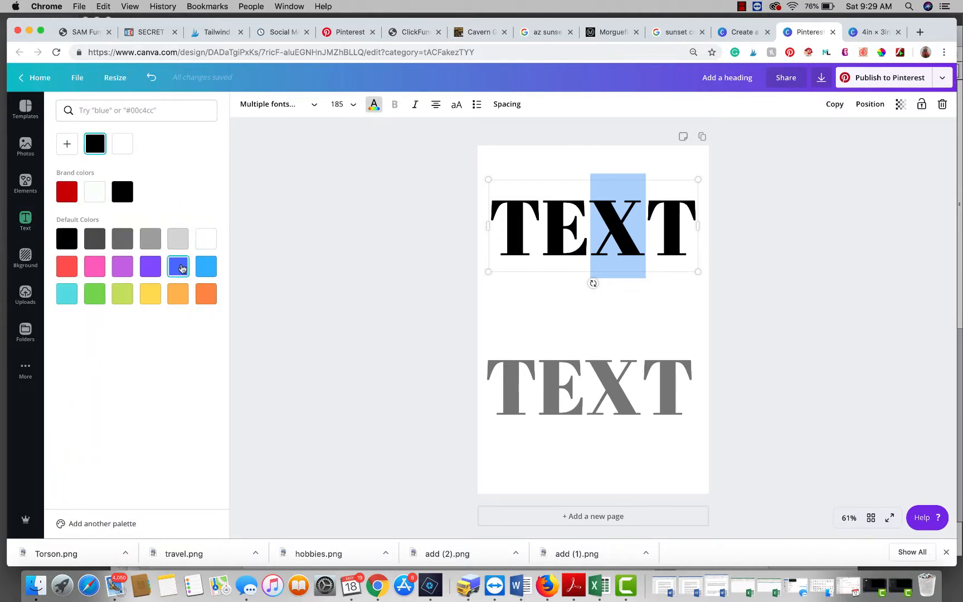
click(178, 267)
click(646, 323)
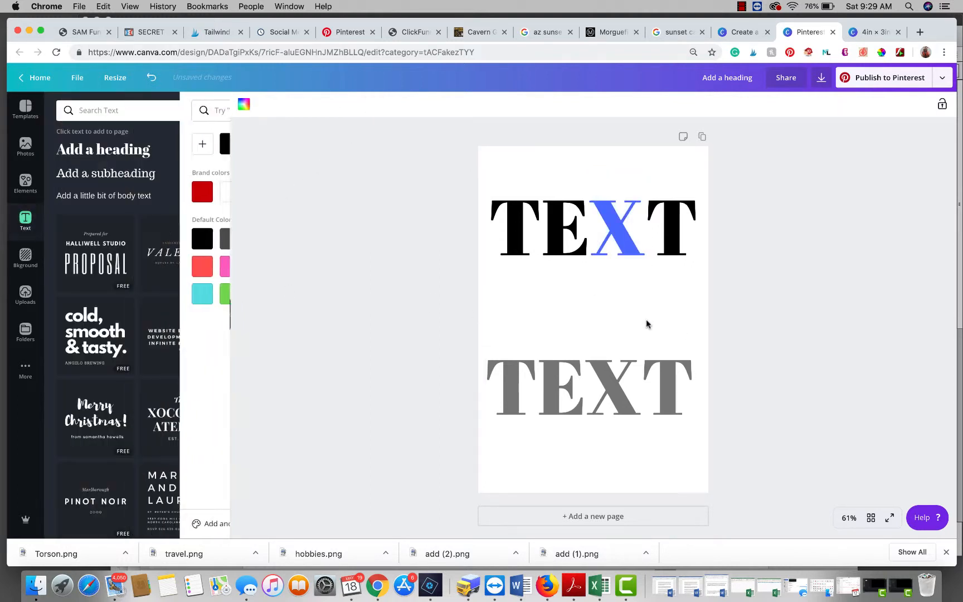
Change the heading's letter X to a custom deeper blue, #0630ef
click(624, 239)
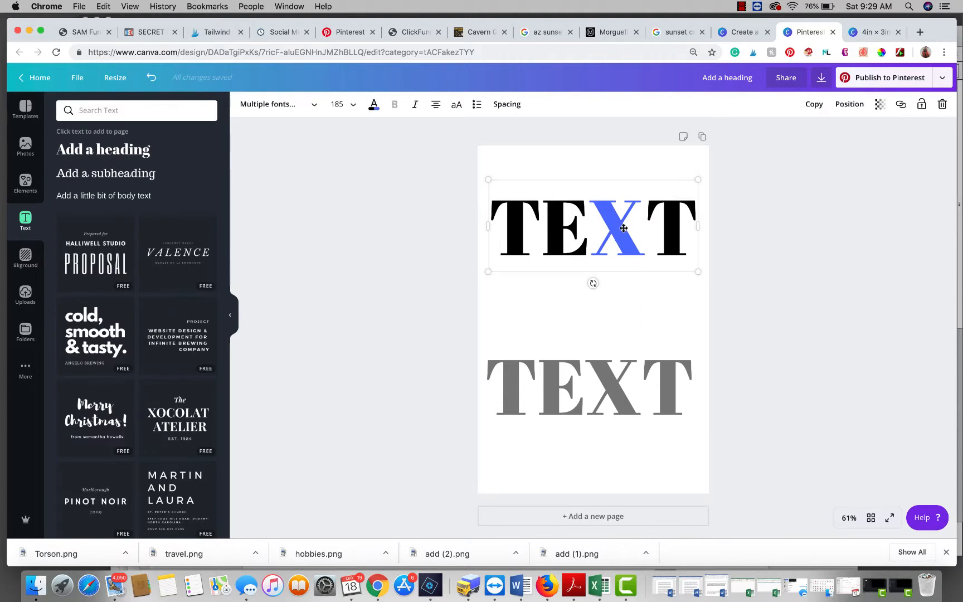
double_click(617, 218)
click(621, 218)
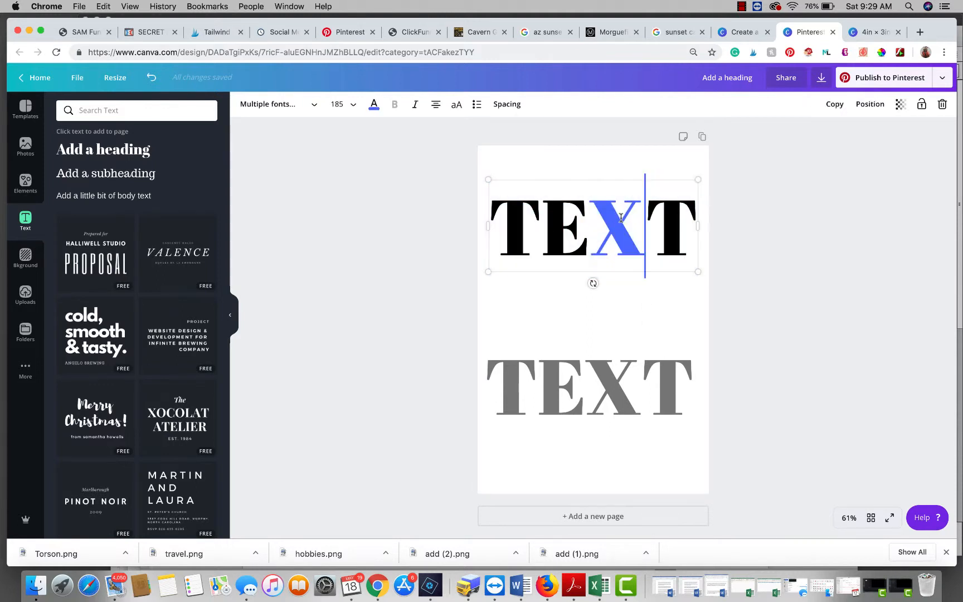
drag(648, 224, 606, 222)
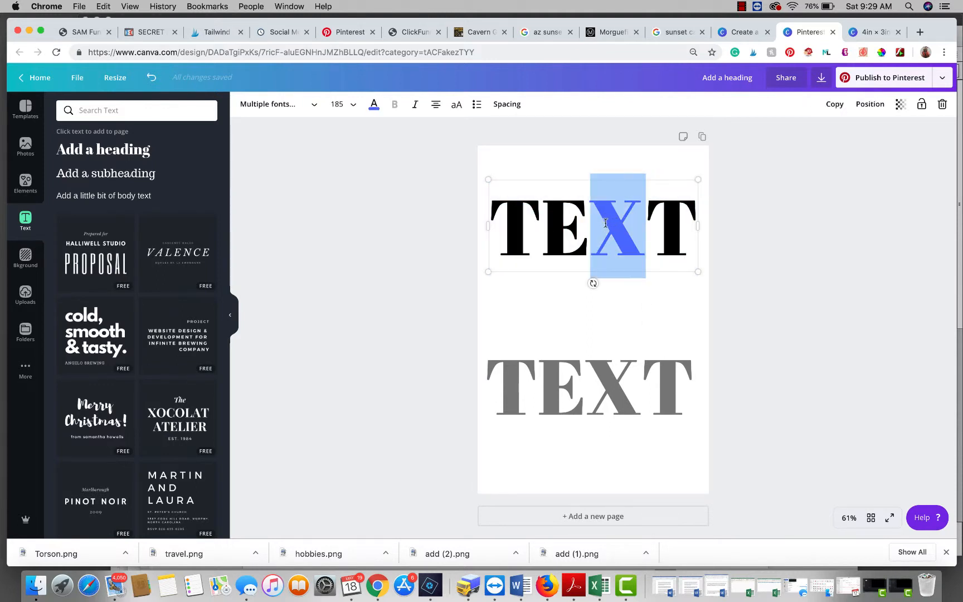
click(376, 109)
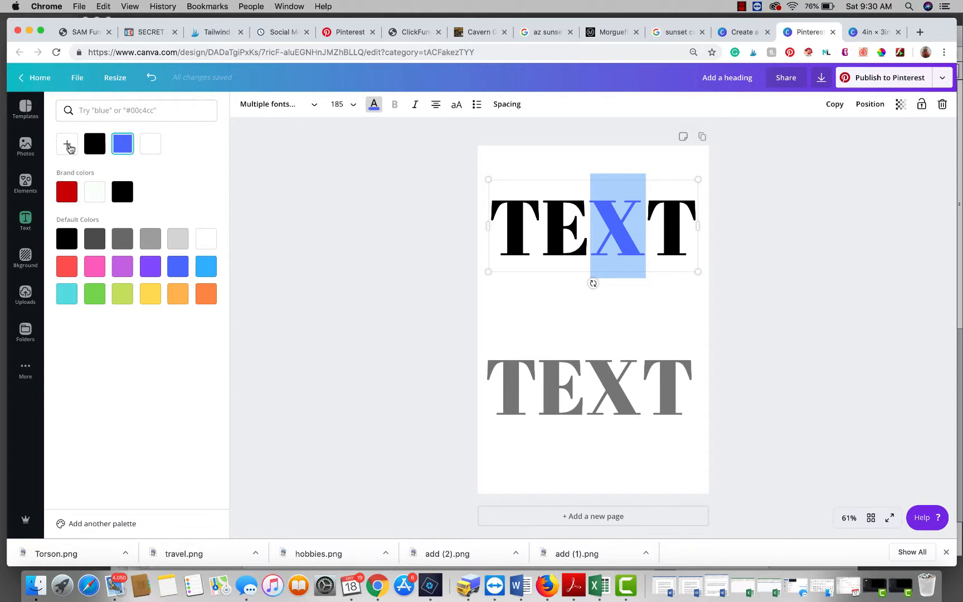
click(68, 144)
drag(160, 172, 197, 172)
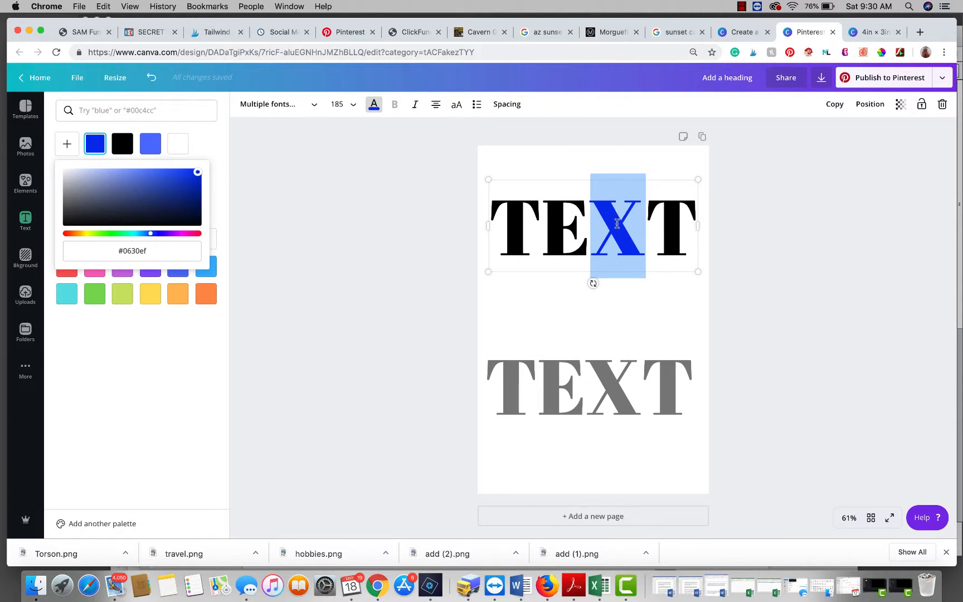
click(605, 316)
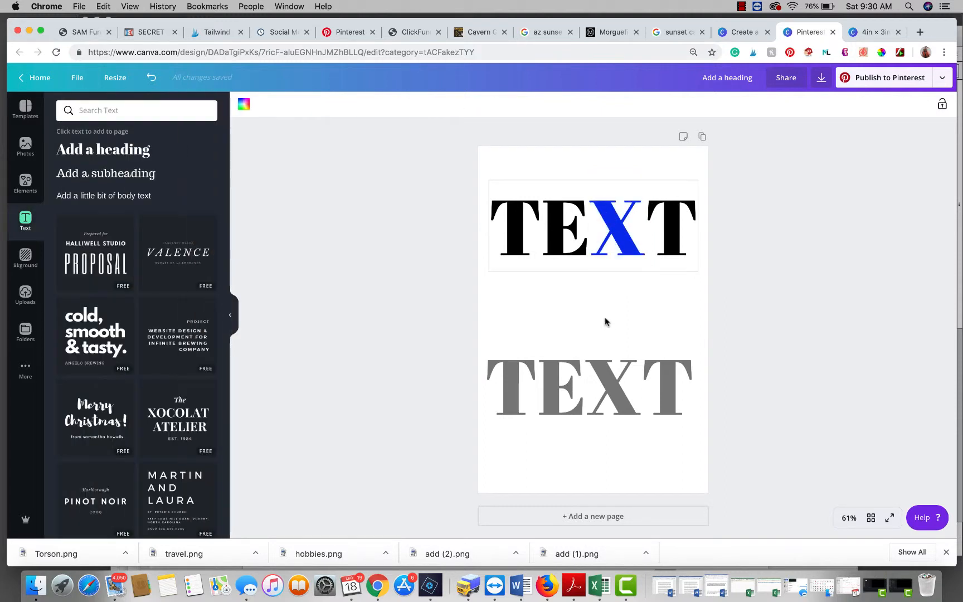
Apply the red brand color to all letters of the lower TEXT copy
double_click(604, 383)
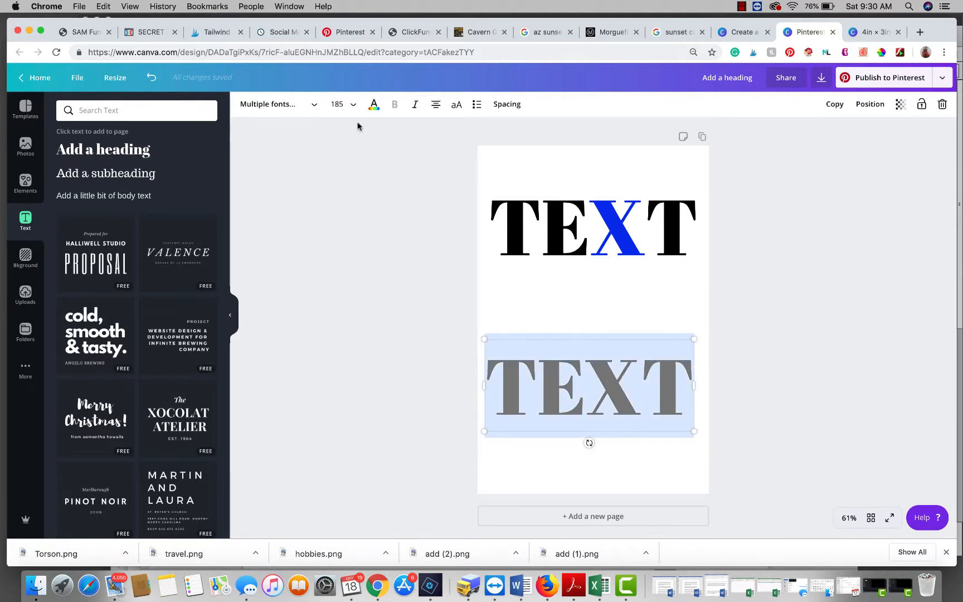
click(378, 109)
click(66, 192)
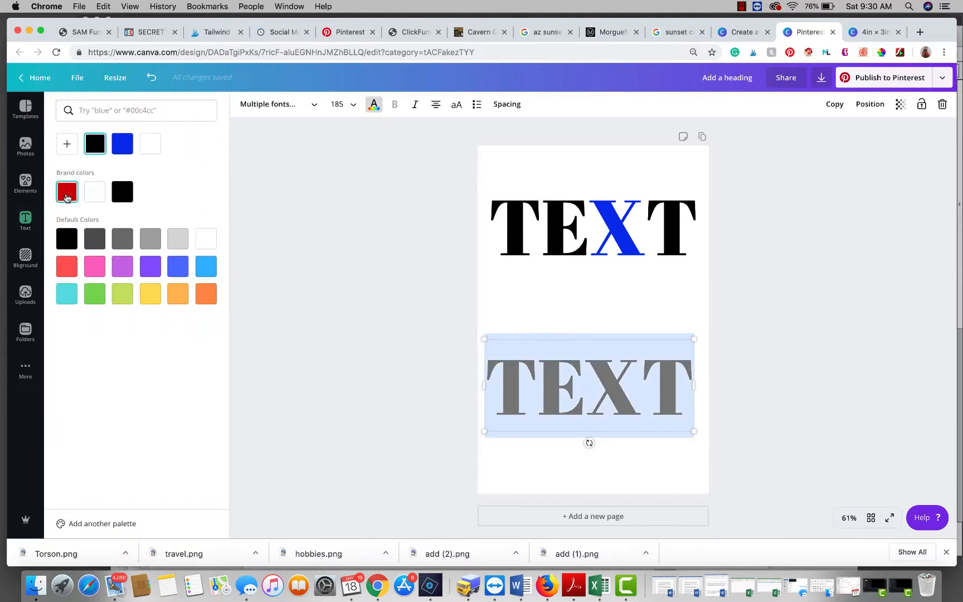
click(802, 323)
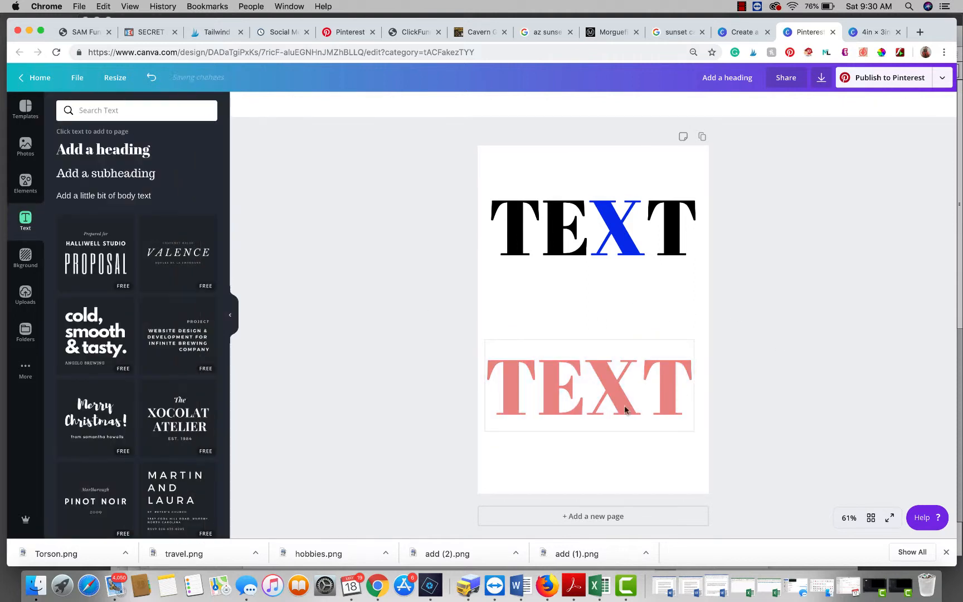
Set the transparency of the red TEXT copy to 100
double_click(584, 385)
key(super+a)
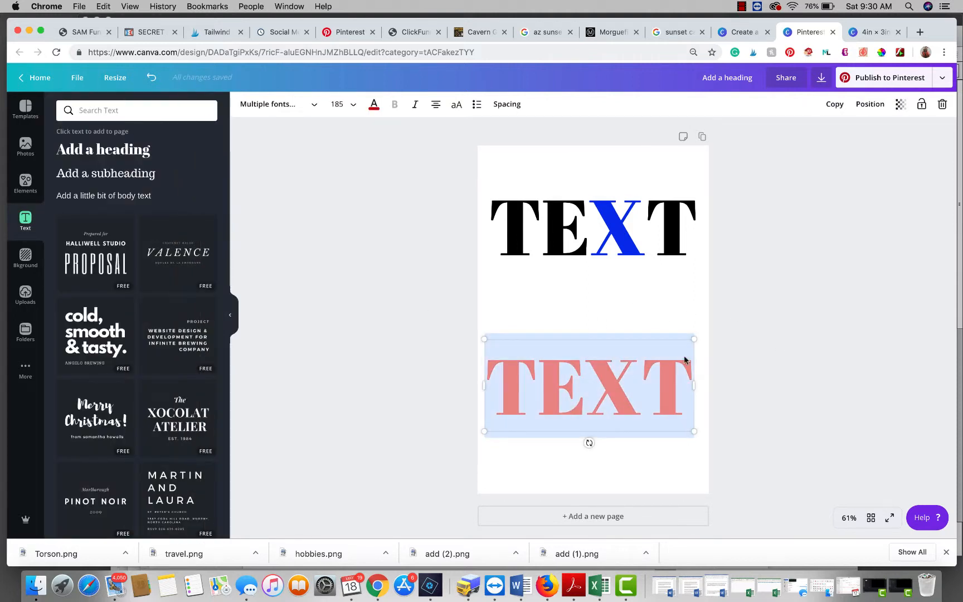
click(900, 104)
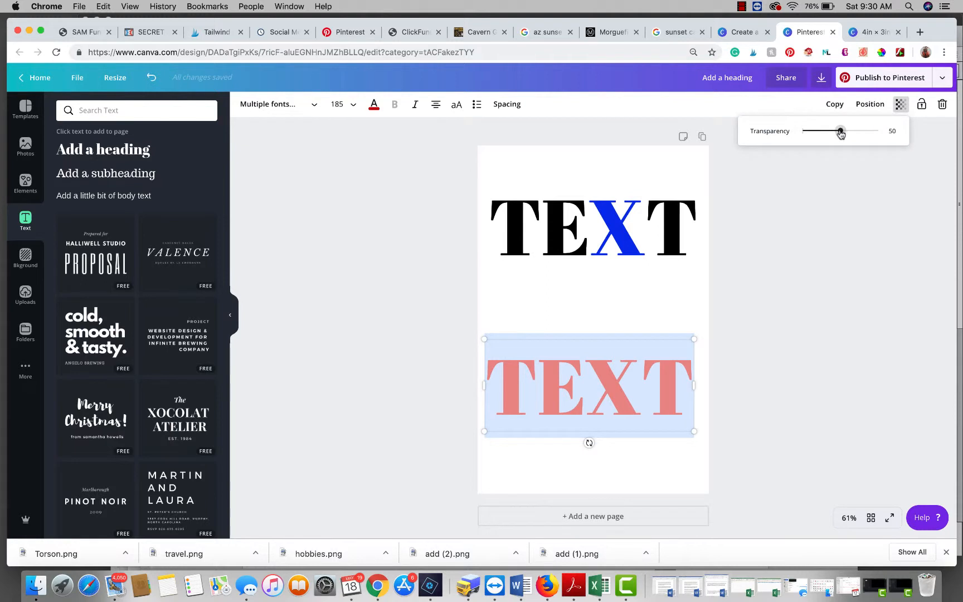
drag(840, 132, 885, 134)
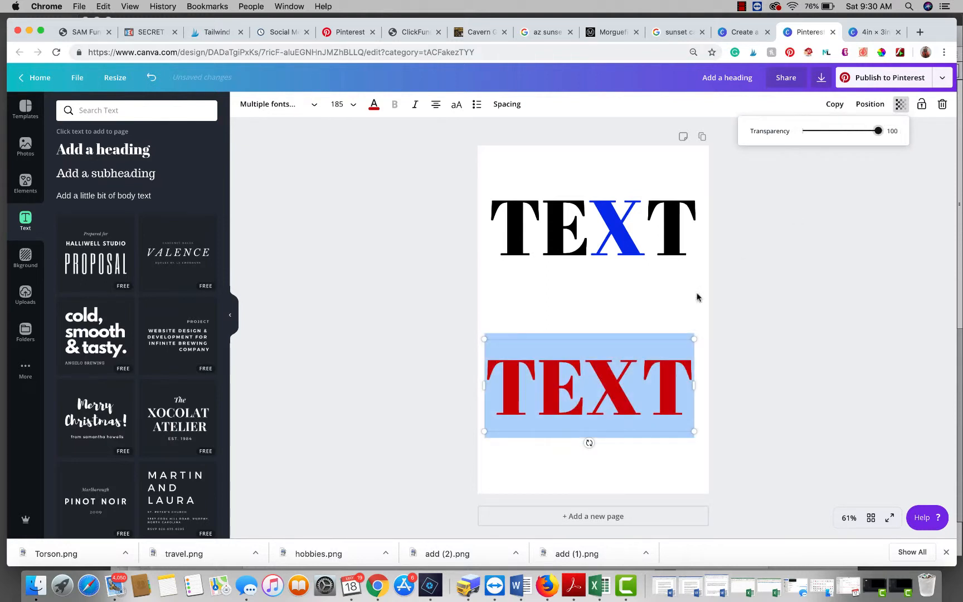
click(660, 307)
Move the red TEXT copy up beneath the heading and delete it, leaving the heading selected
drag(580, 428, 584, 386)
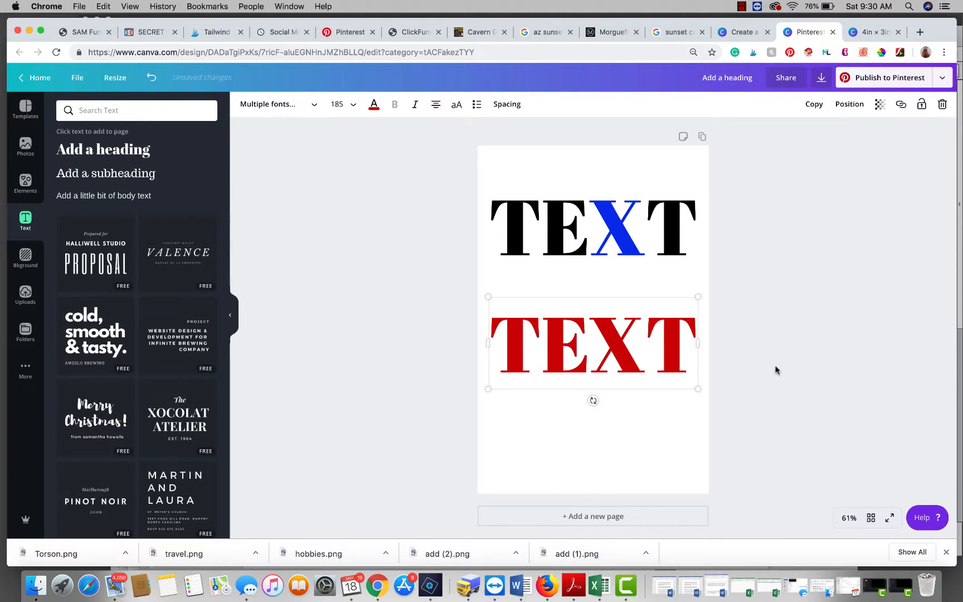
drag(574, 341, 600, 316)
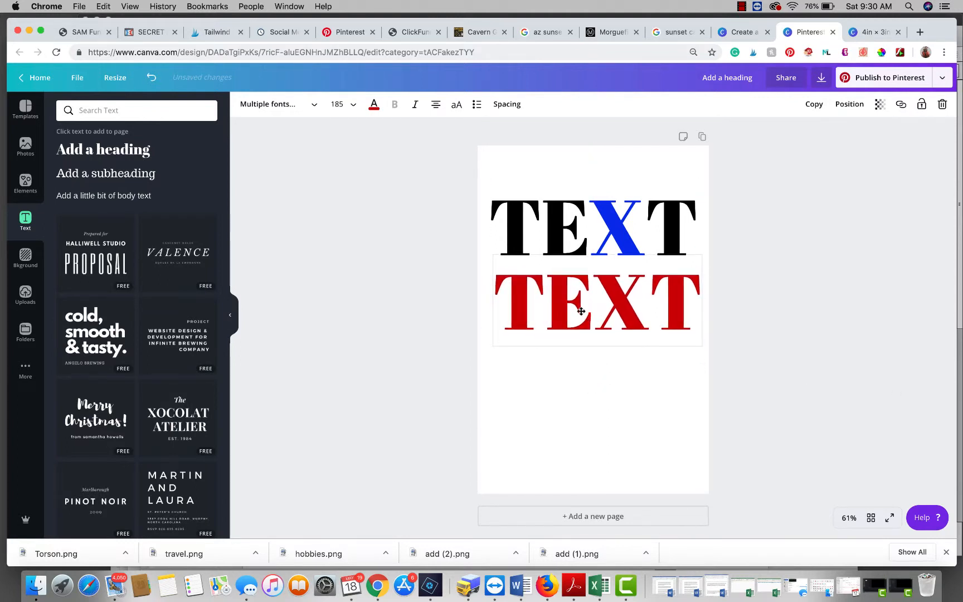
key(Delete)
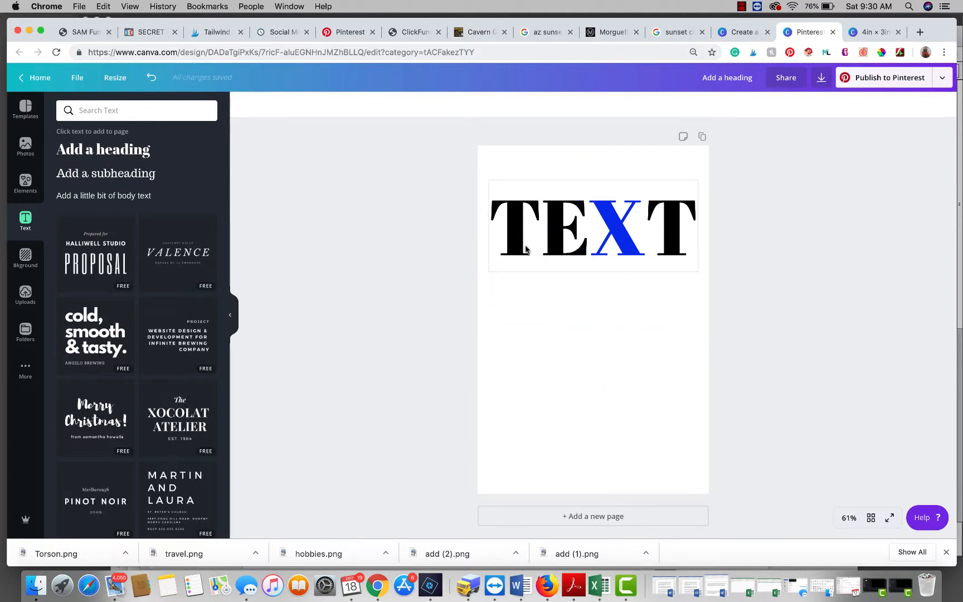
click(540, 236)
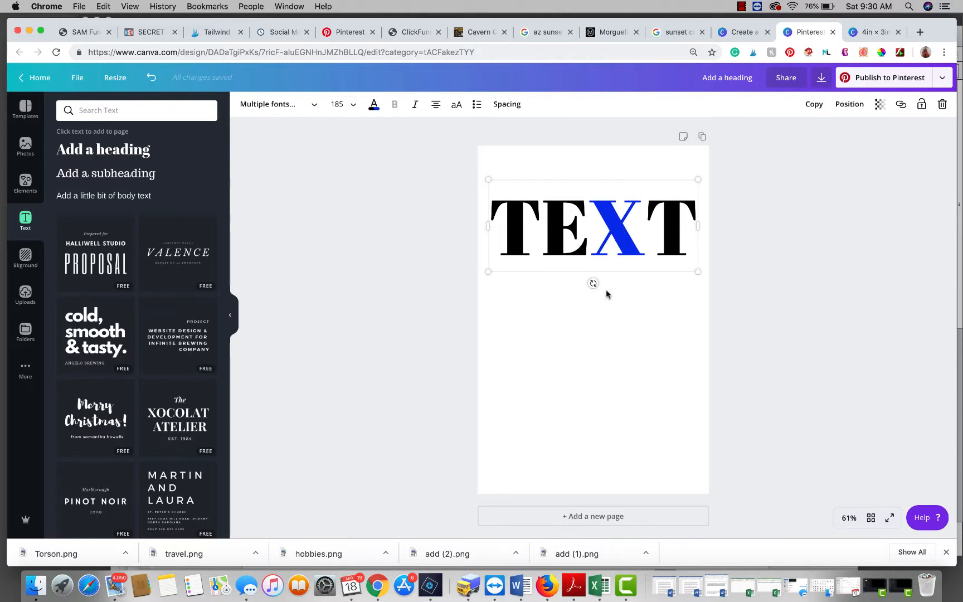
Duplicate the TEXT heading and place the copy in the lower part of the page
click(618, 232)
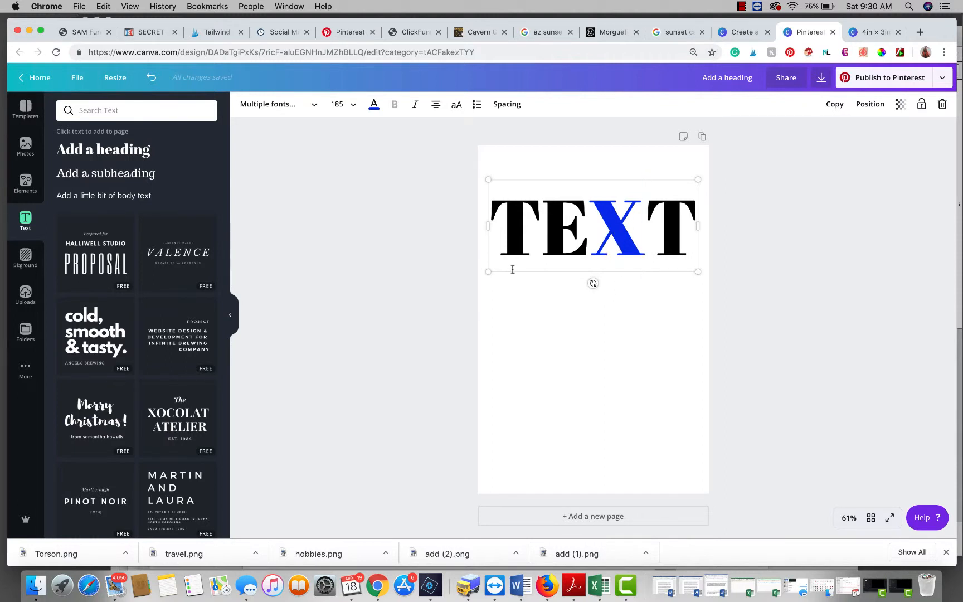
click(513, 270)
click(641, 361)
click(612, 222)
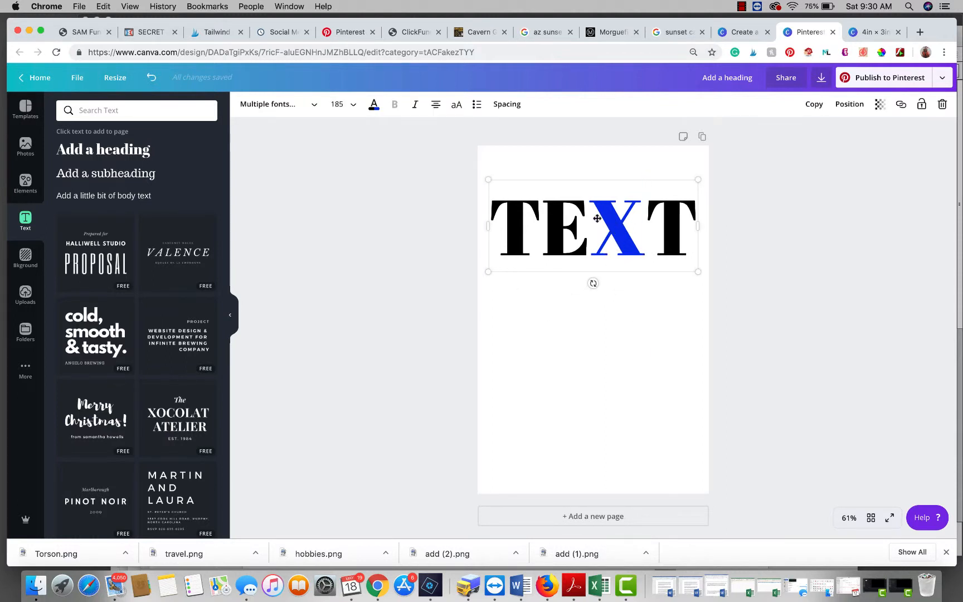
click(814, 105)
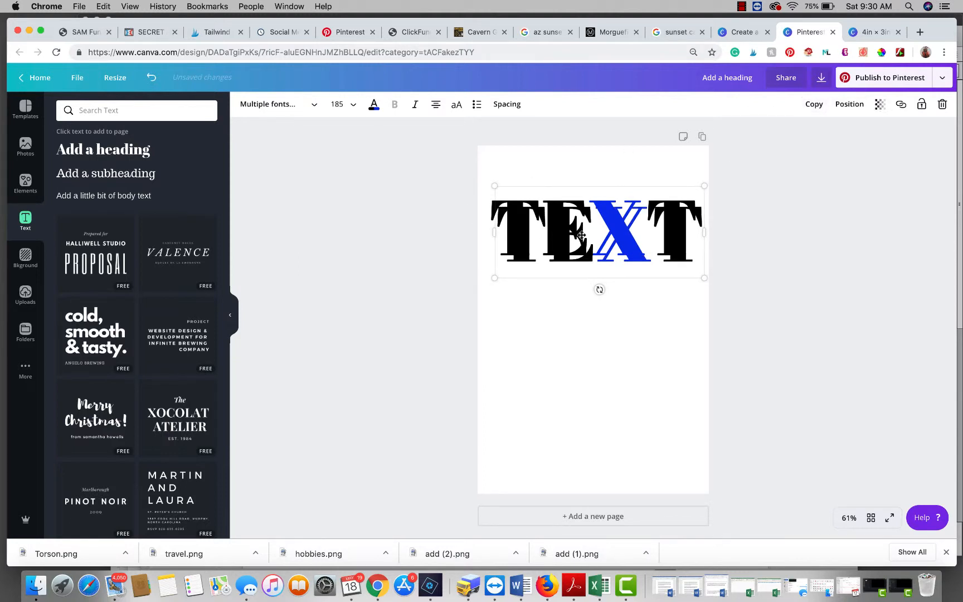
drag(580, 235, 609, 379)
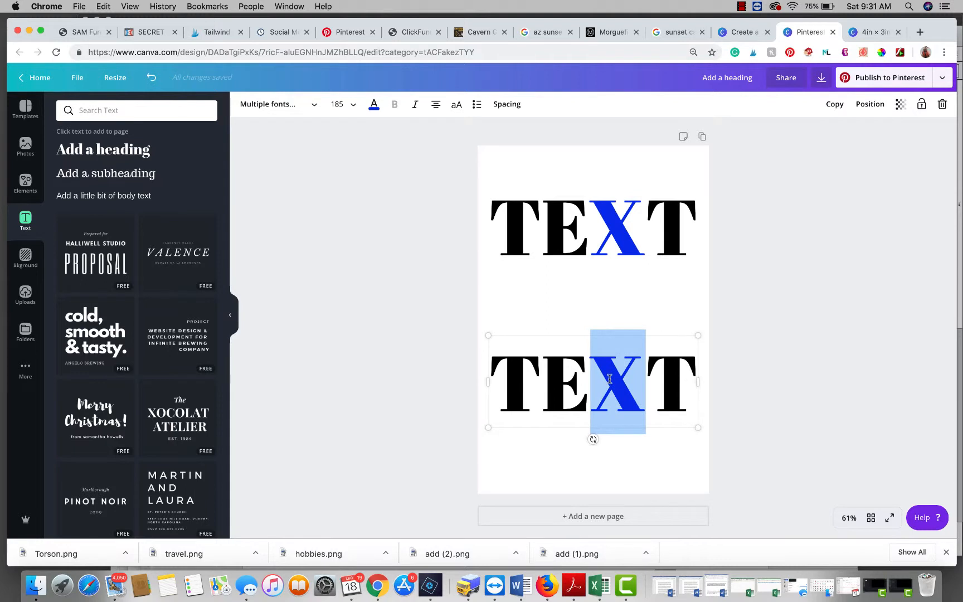
Delete the X from the lower TEXT copy, scale it to font size 141 and widen its box to about 702
key(BackSpace)
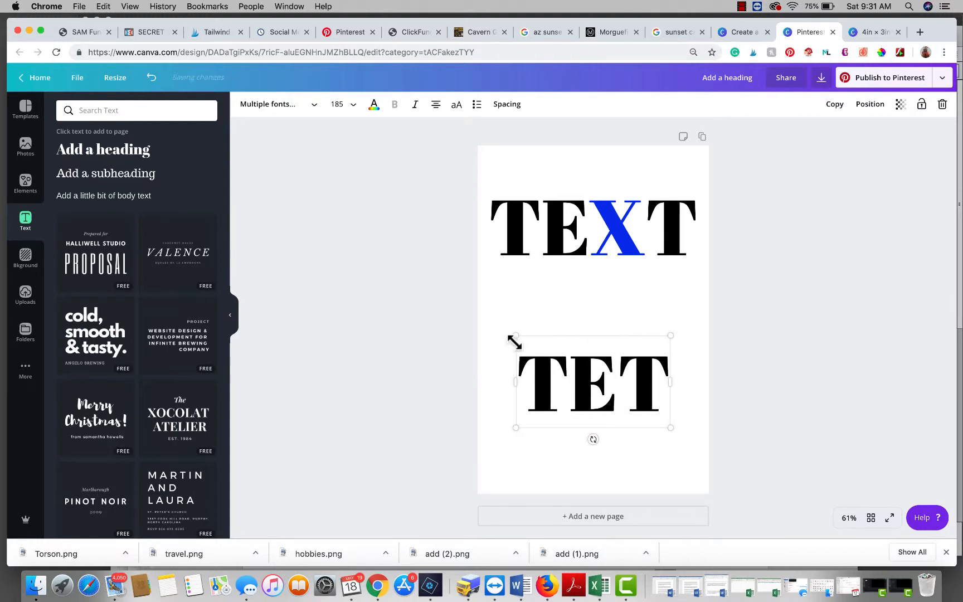
drag(514, 334, 481, 403)
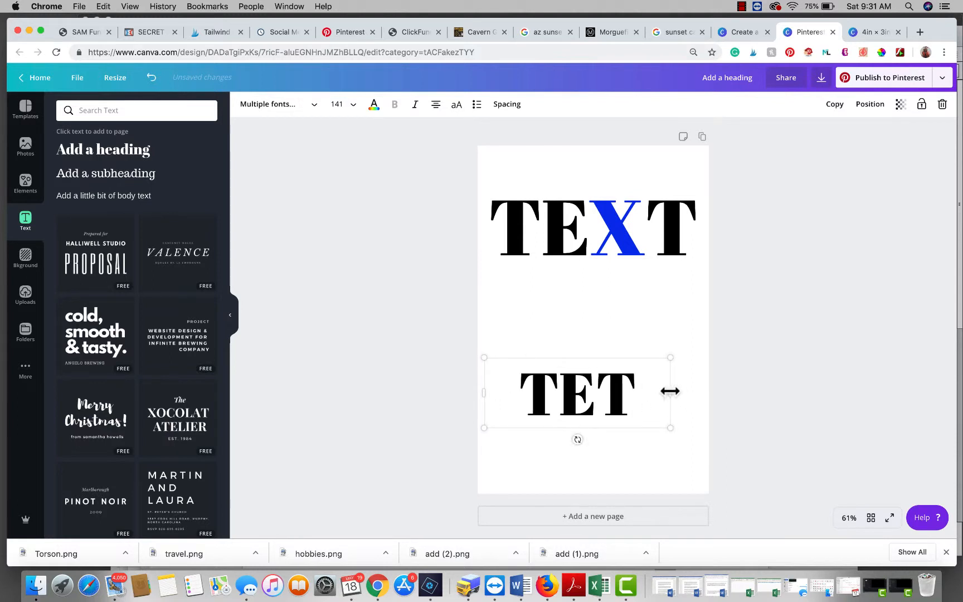
drag(670, 391, 705, 393)
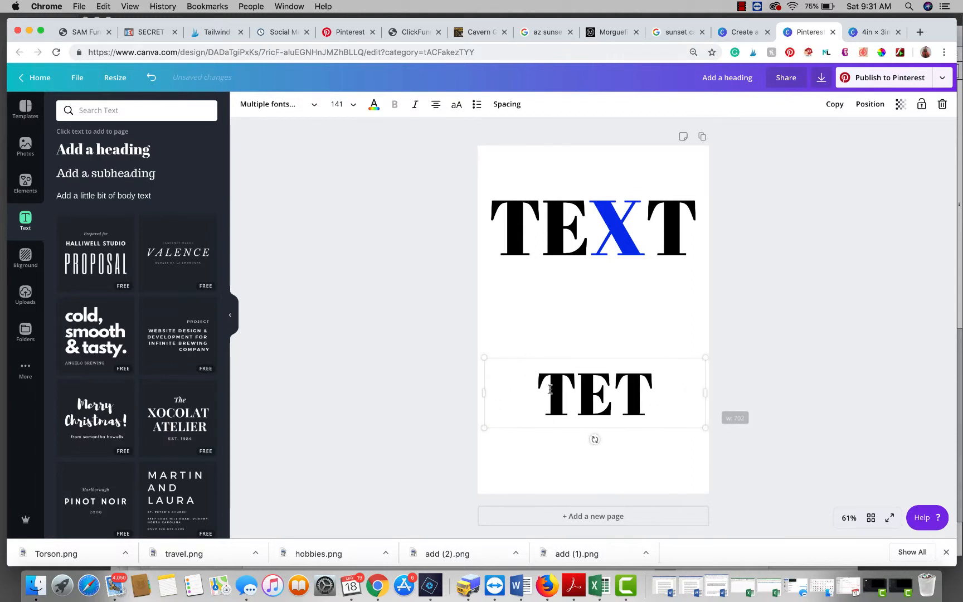
Insert a wide gap of spaces between TE and T in the lower text, keeping it on one line without periods
click(612, 393)
text(..)
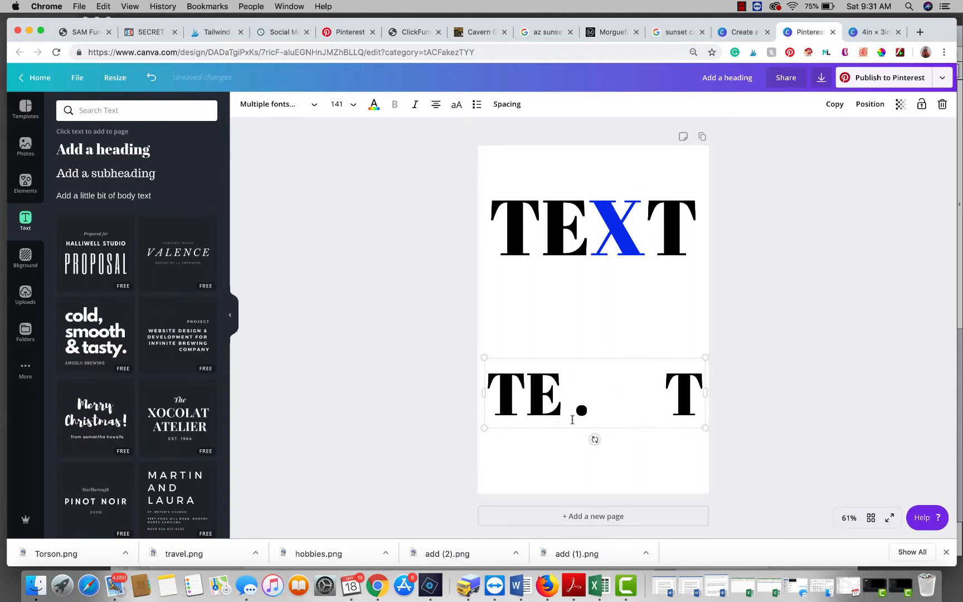
click(587, 406)
key(BackSpace)
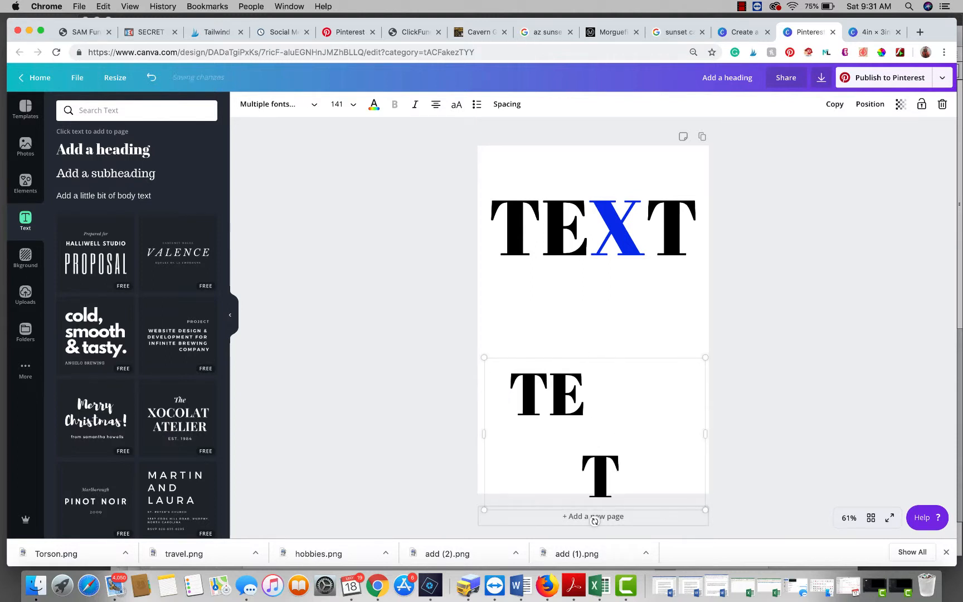
key(BackSpace)
key(BackSpace)
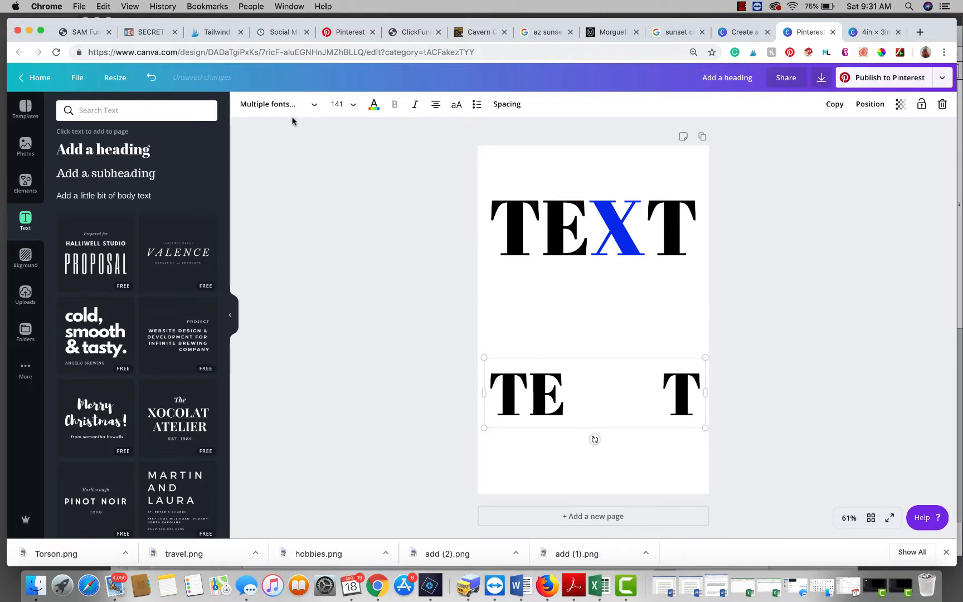
Add a new heading containing only the letter X and set its font size to 88
click(124, 152)
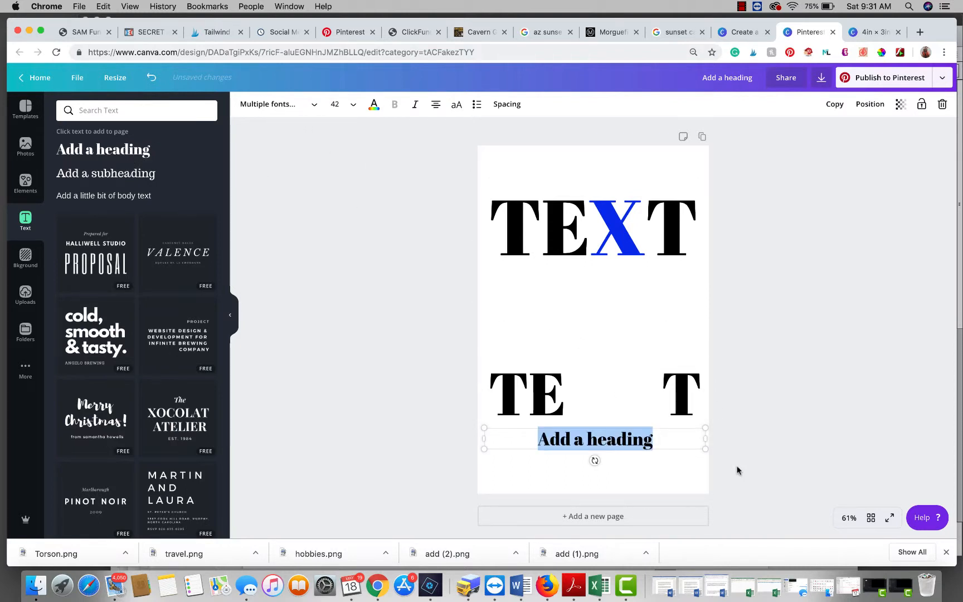
text(X)
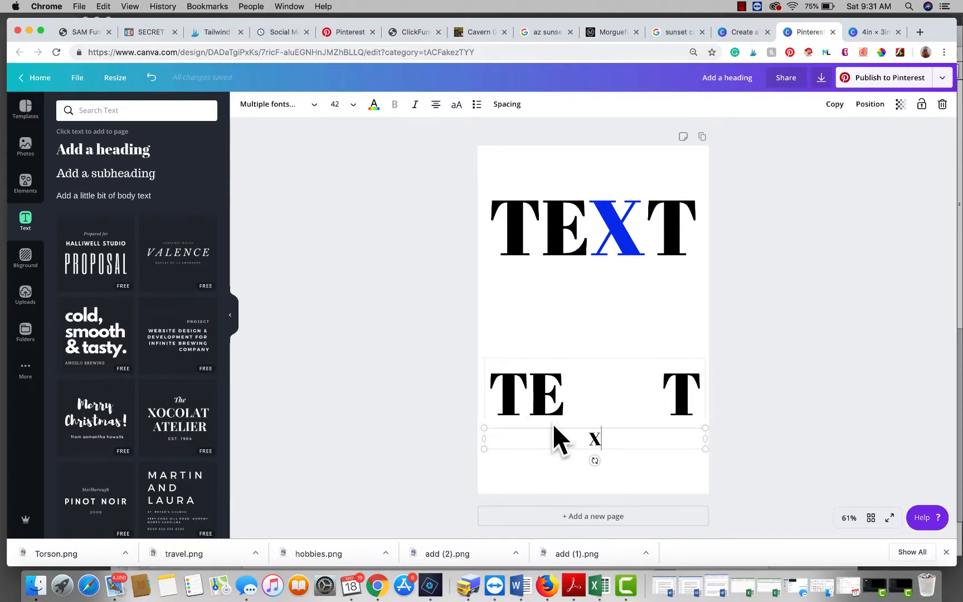
click(355, 107)
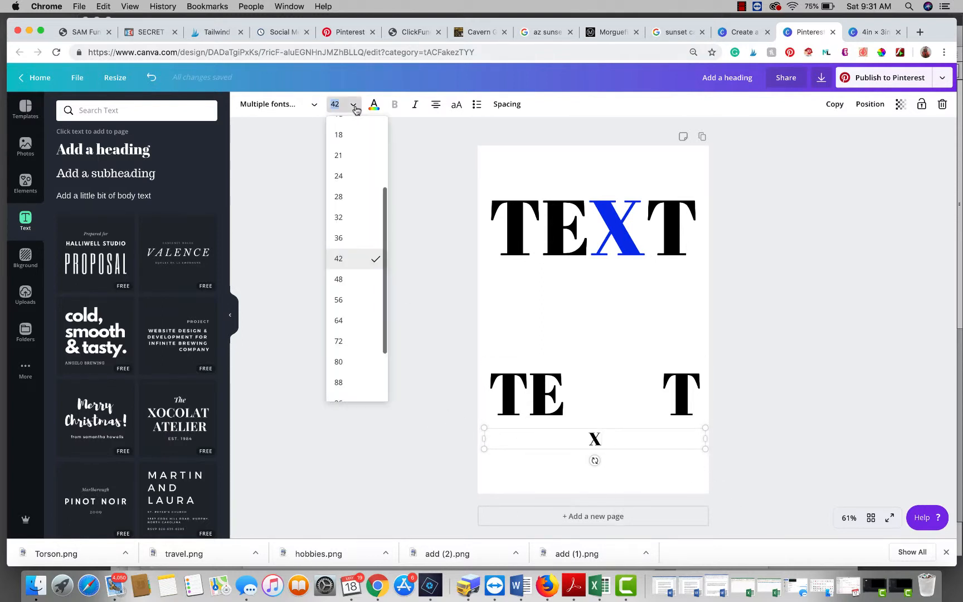
click(339, 383)
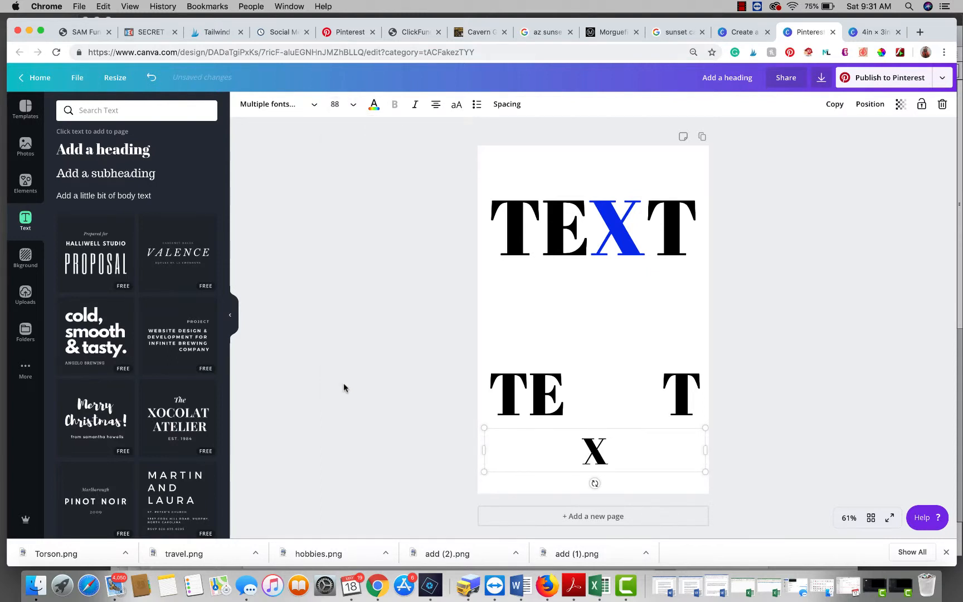
Enlarge the separate X to font size 288 and move it into the gap between TE and T
click(538, 391)
click(538, 391)
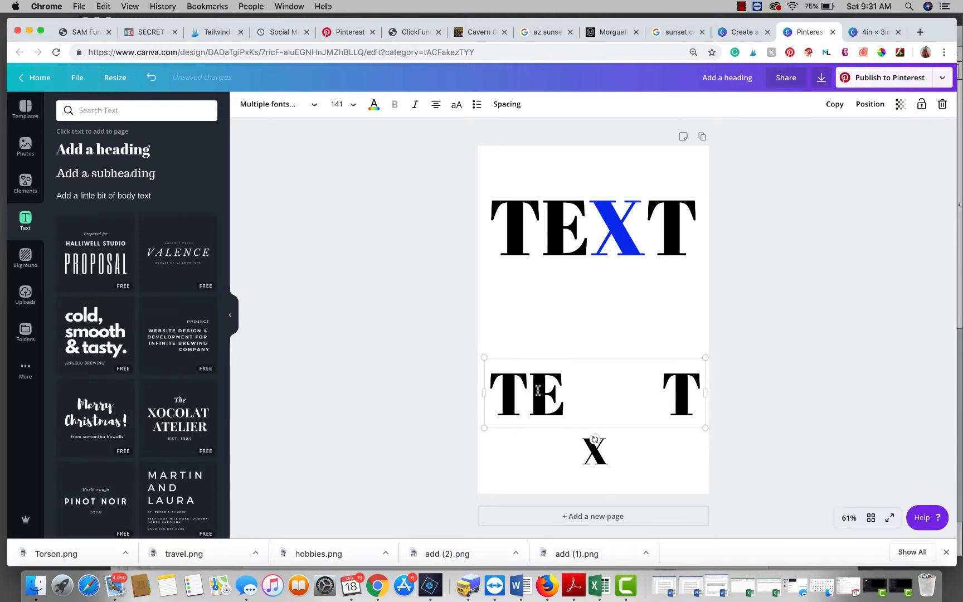
click(595, 449)
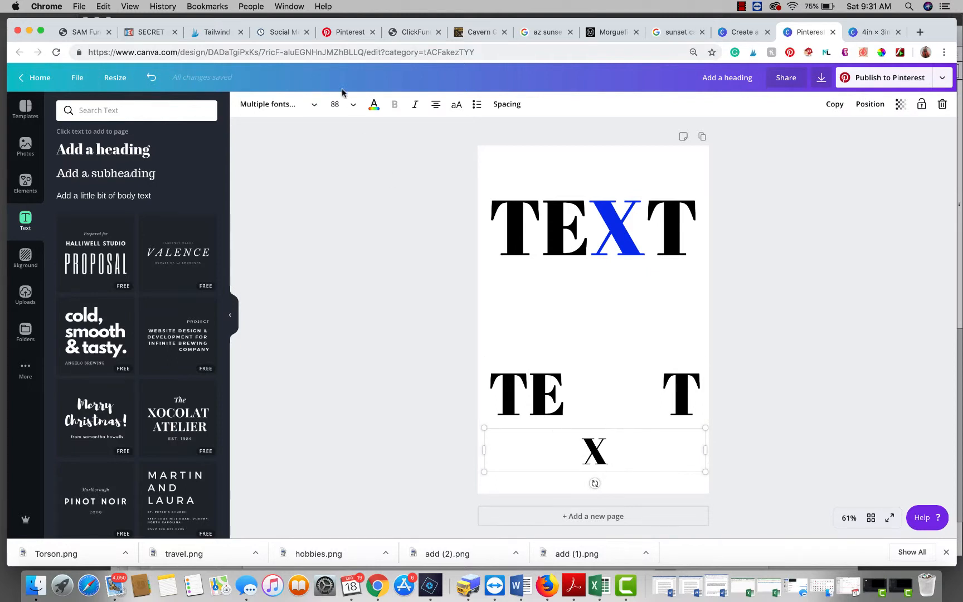
click(355, 106)
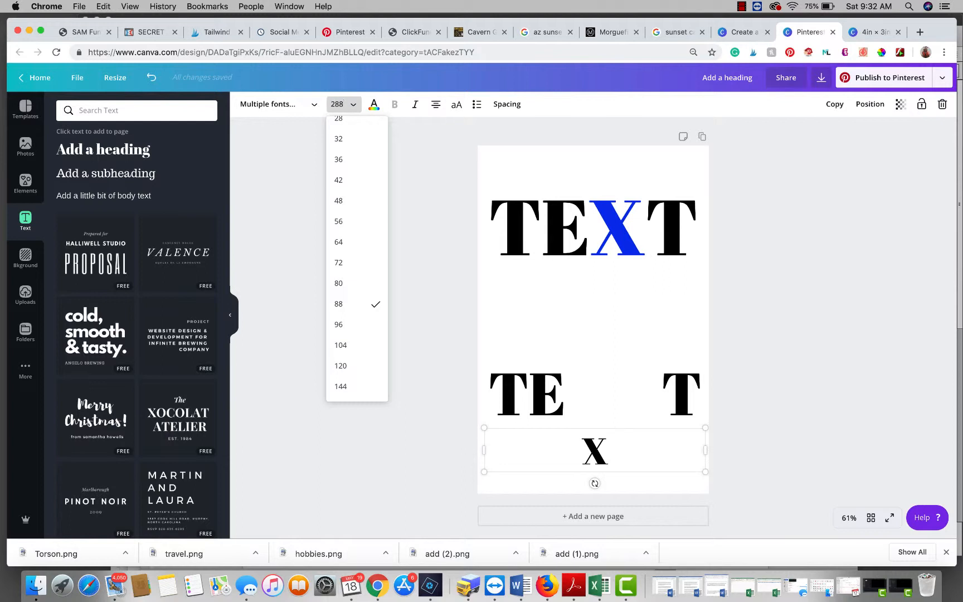
key(Return)
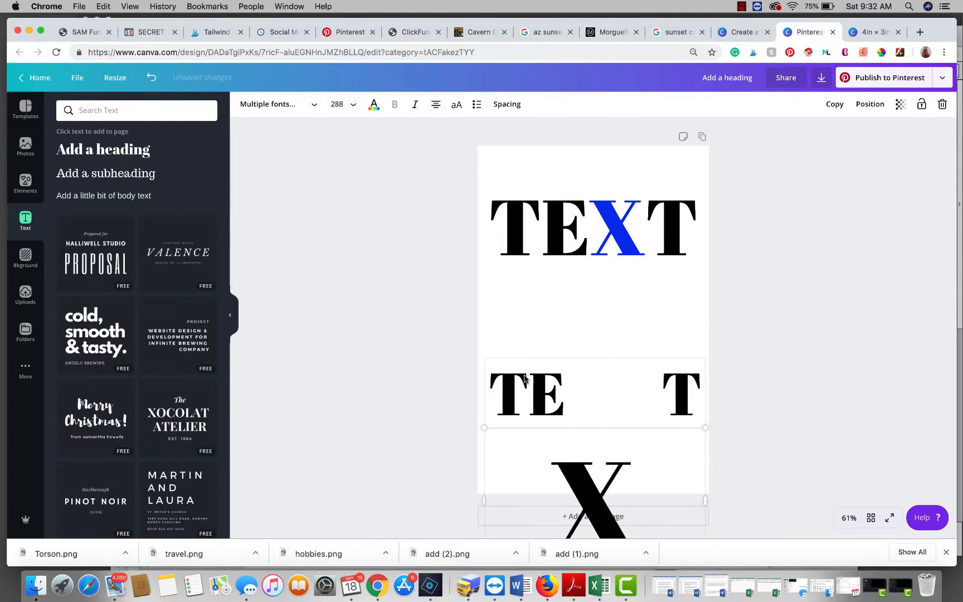
click(591, 489)
drag(604, 424, 619, 309)
Recolor the large X with the blue already used in the design and deselect it
click(605, 396)
double_click(606, 393)
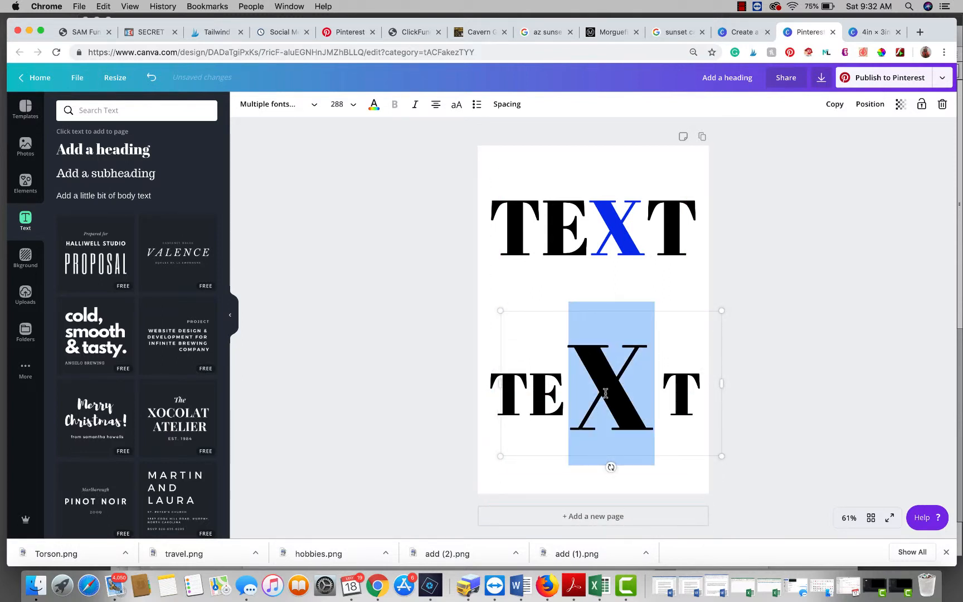
click(374, 104)
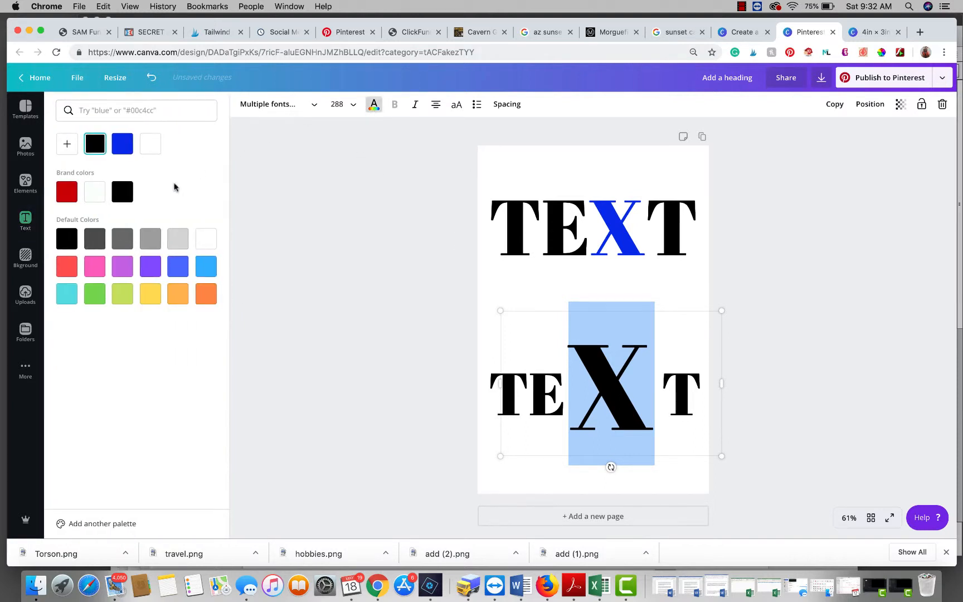
click(118, 143)
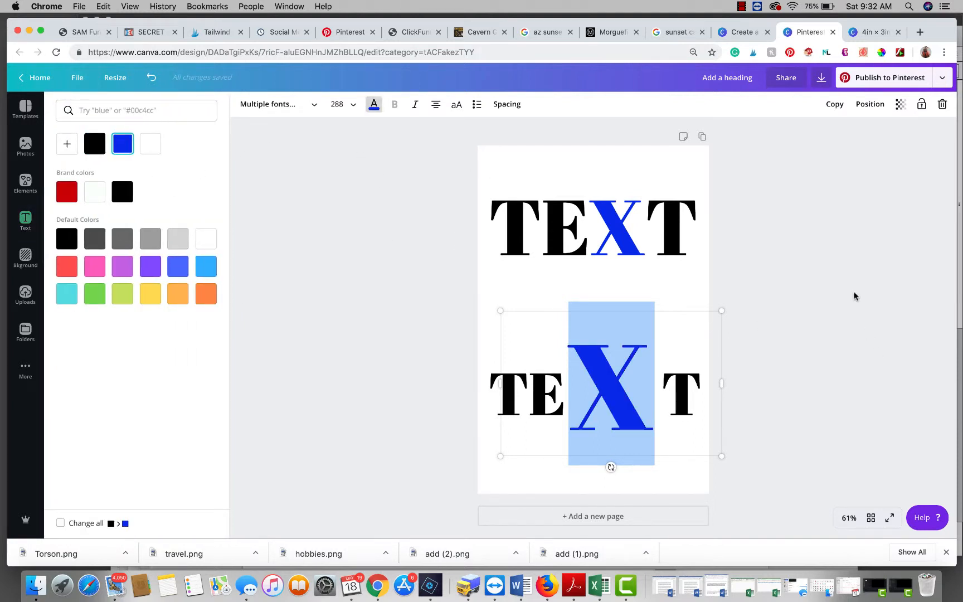
click(854, 296)
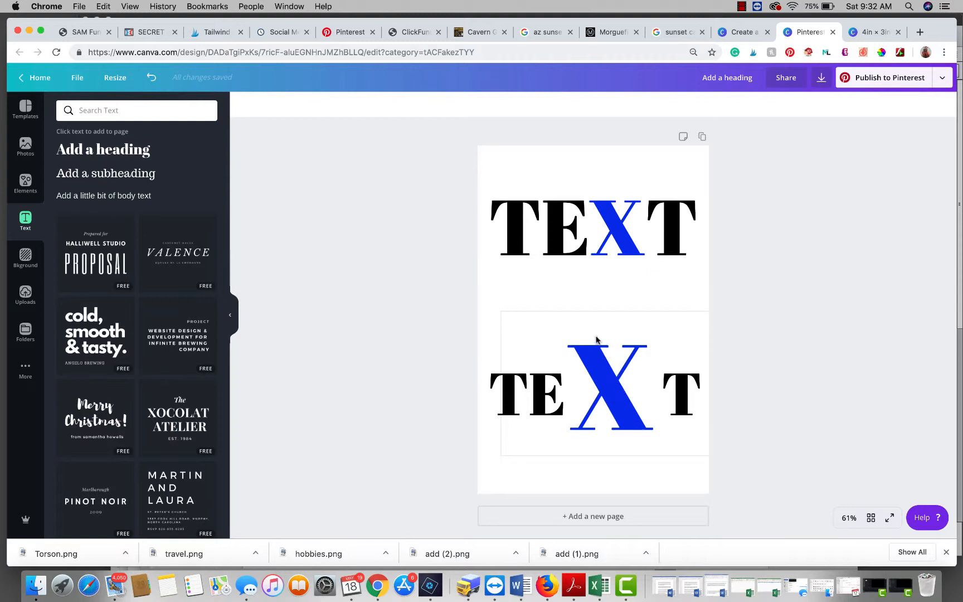
Move the blue X below the lower TE T text and back into its gap to demonstrate the separate text boxes
click(606, 387)
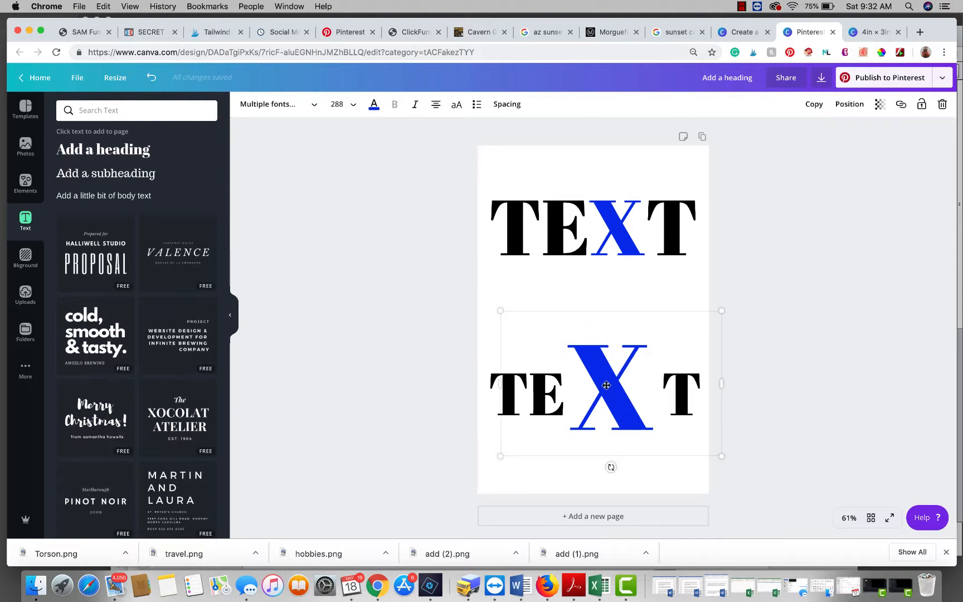
drag(606, 385, 603, 501)
click(513, 384)
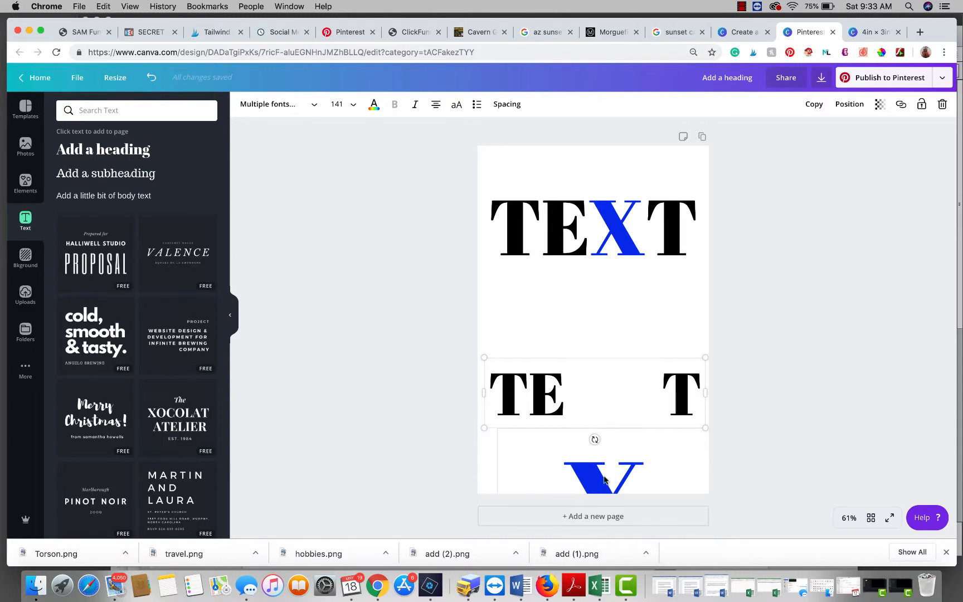
drag(592, 485, 595, 447)
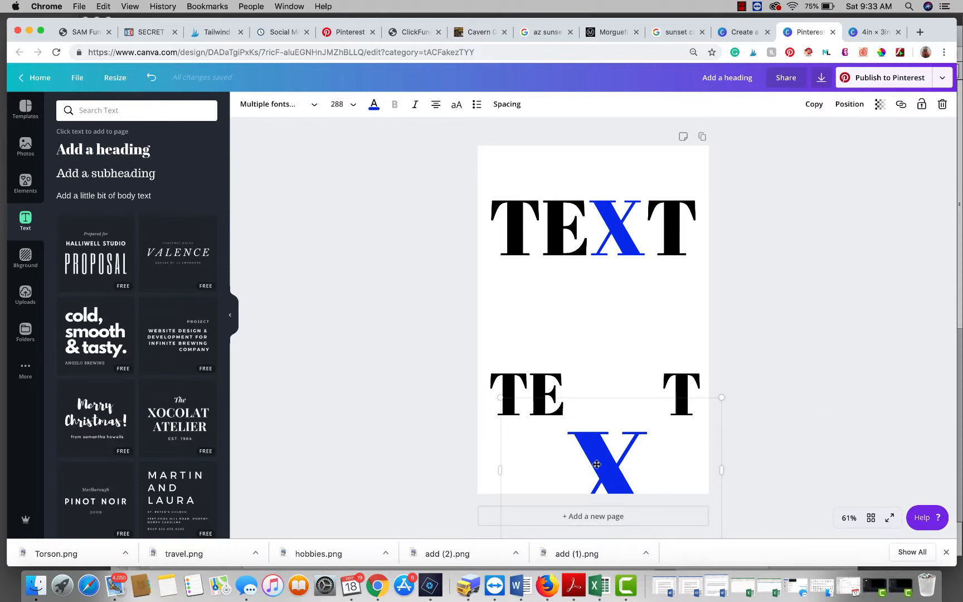
drag(595, 456, 600, 383)
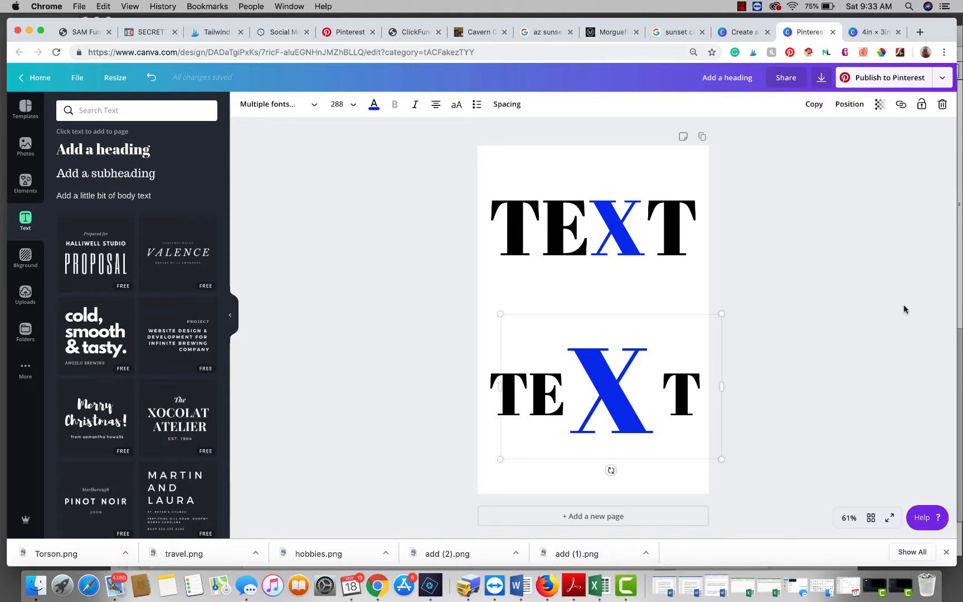
click(836, 439)
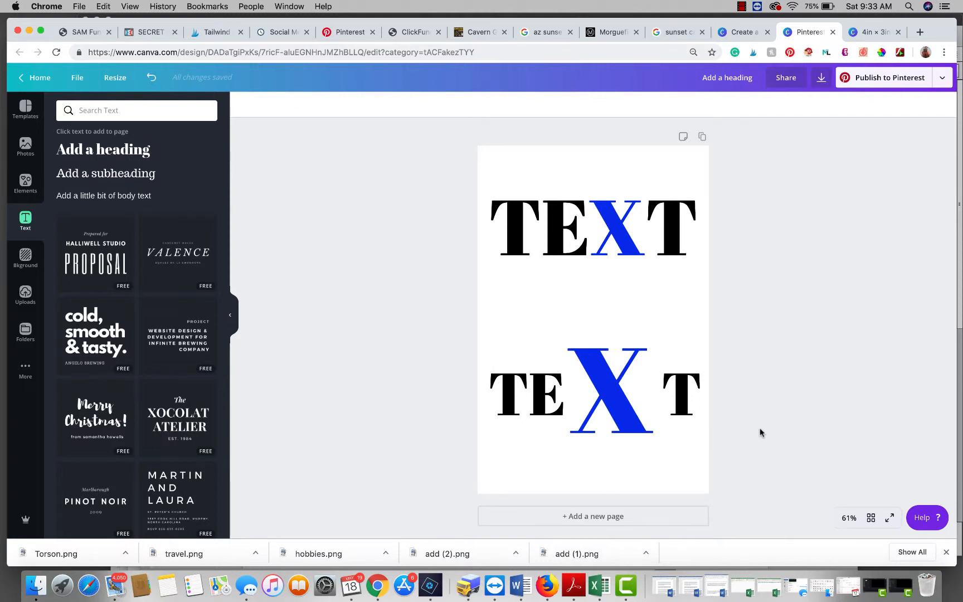
Remove the upper TEXT heading by moving it off the page
click(621, 394)
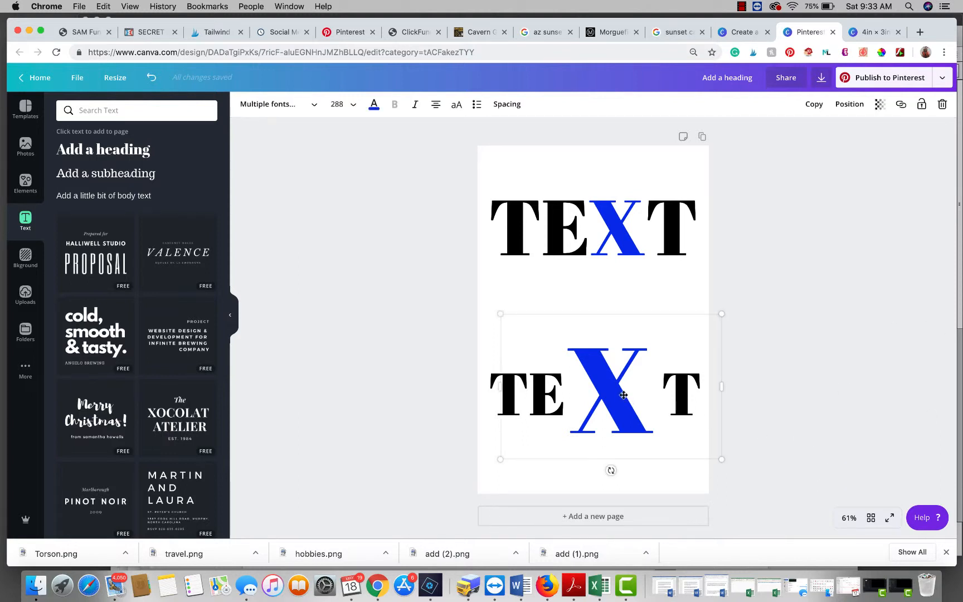
click(616, 227)
drag(616, 227, 301, 165)
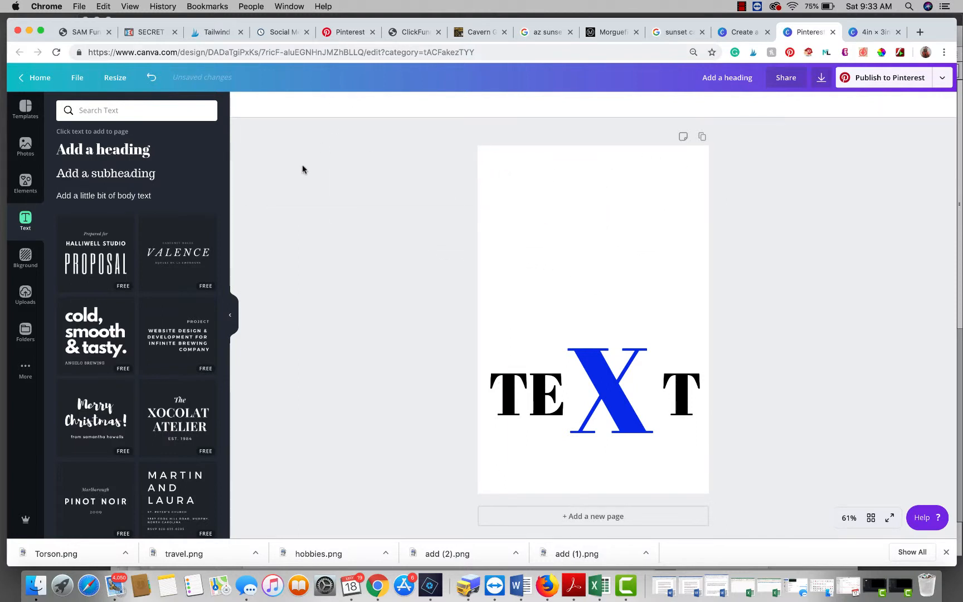
Add the Halliwell Studio Proposal text combination and position it above the TEXT lettering
click(109, 261)
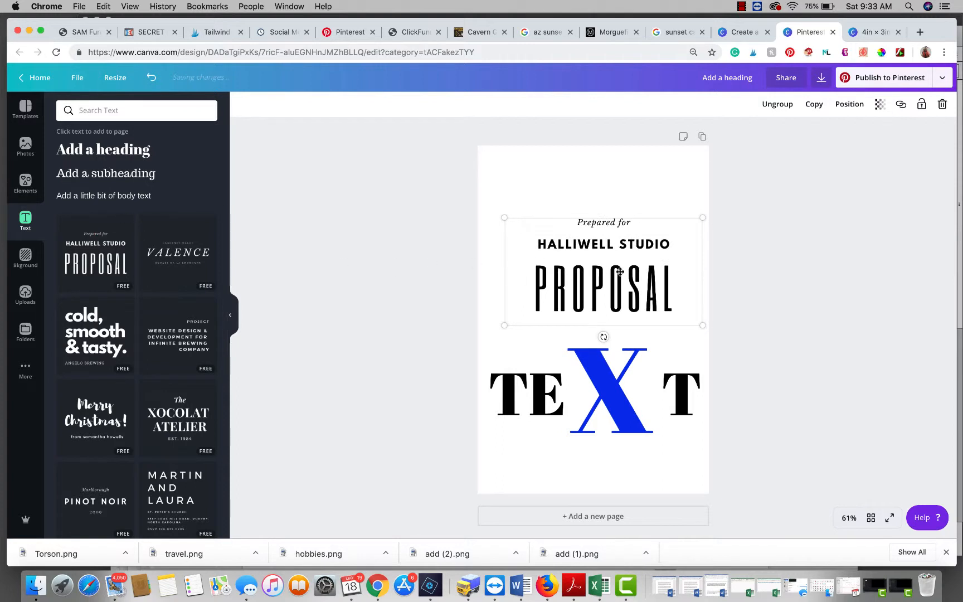
drag(607, 304, 602, 283)
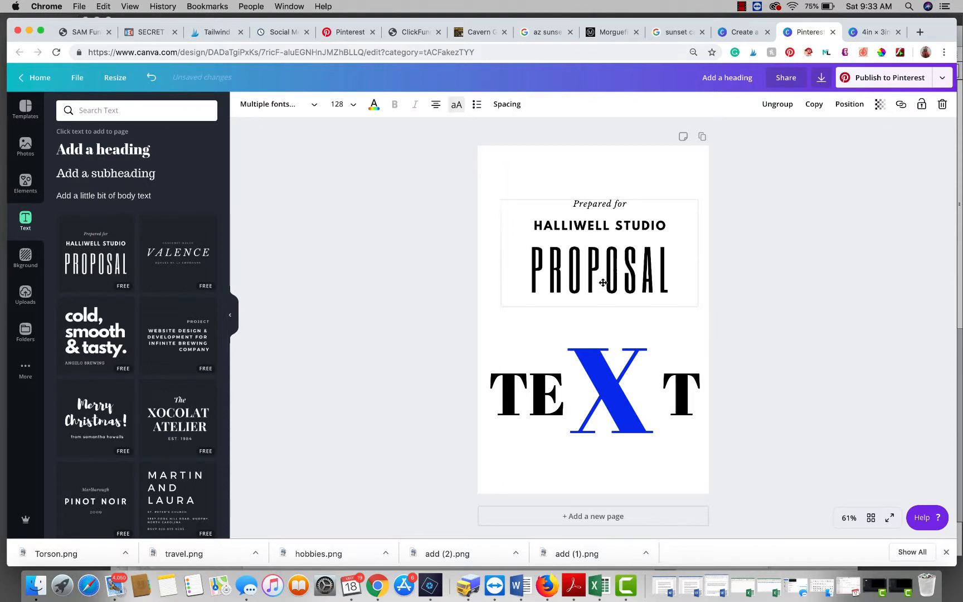
Select the Prepared for, HALLIWELL STUDIO and PROPOSAL lines individually to examine each line's text settings
click(558, 207)
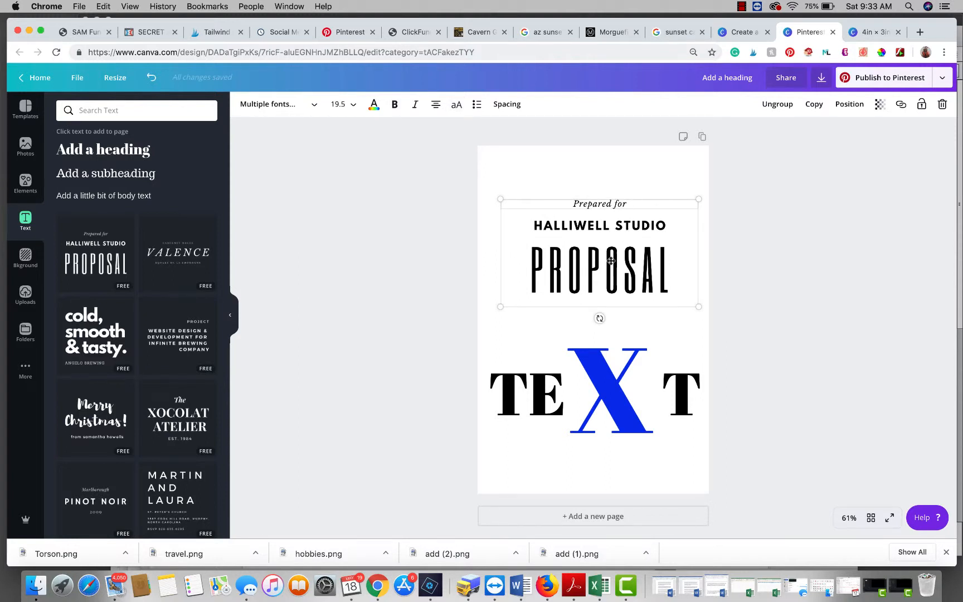
click(555, 224)
click(603, 278)
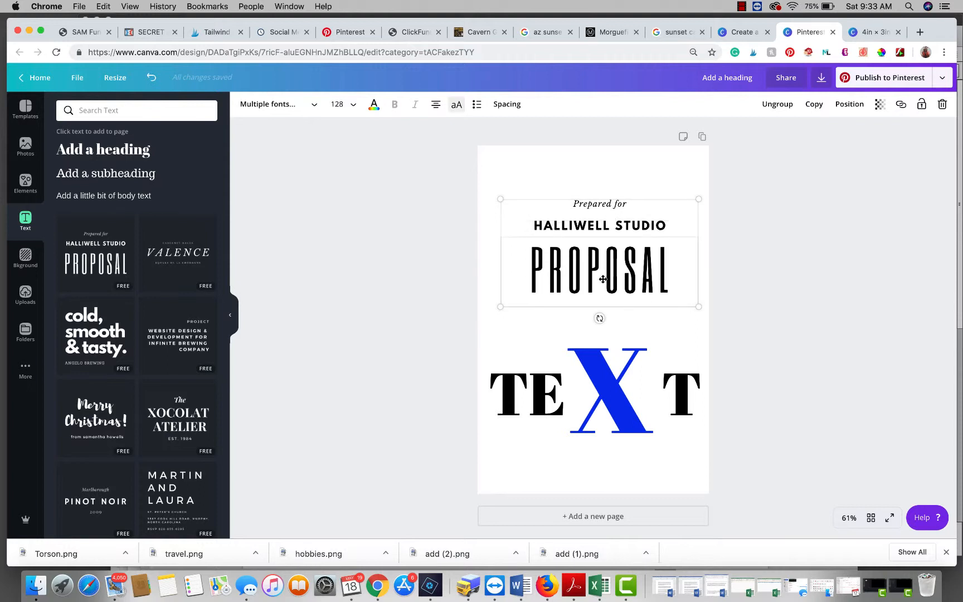
click(601, 208)
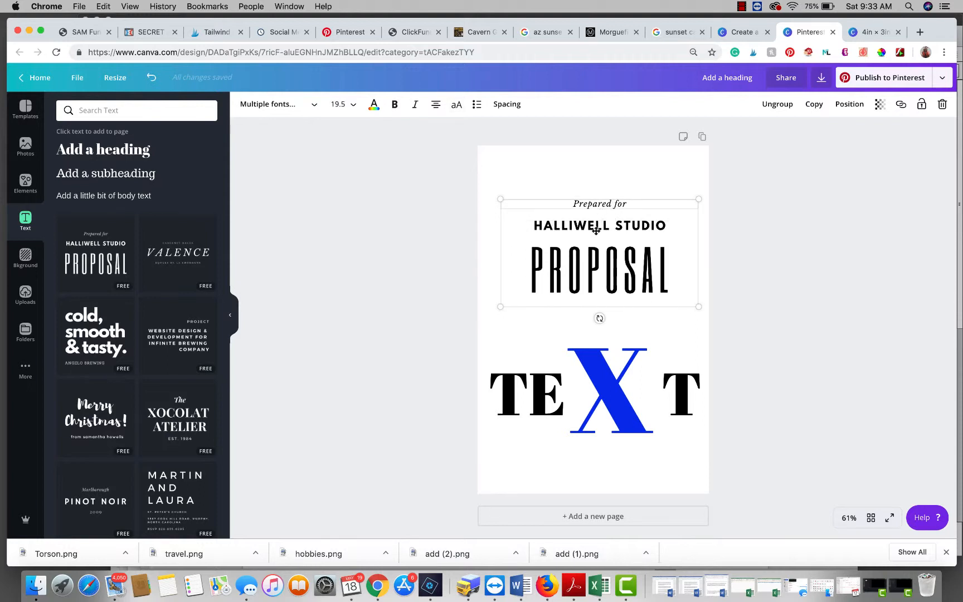
click(592, 226)
click(591, 268)
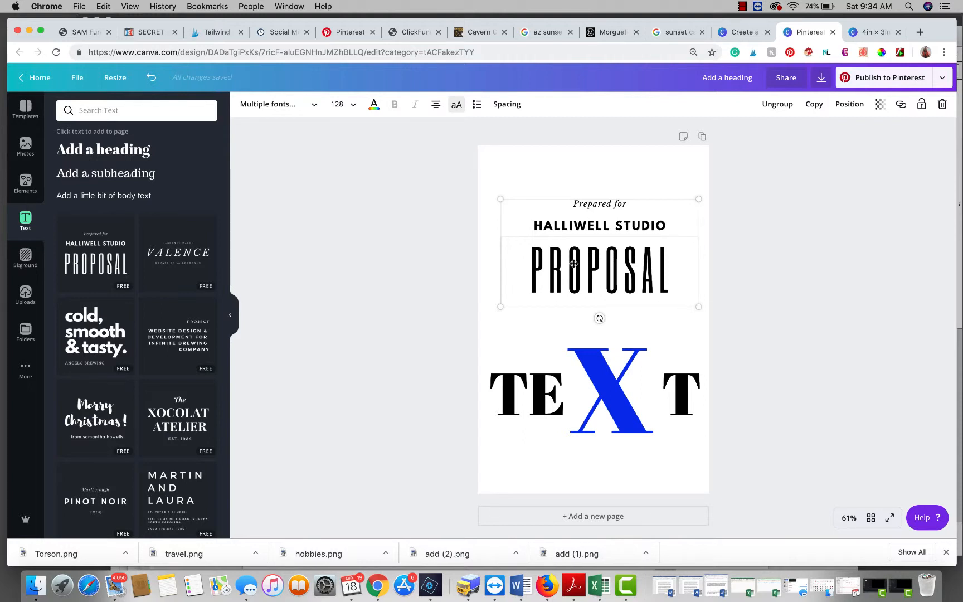
Move the Halliwell Studio text combination slightly higher and replace its PROPOSAL line with JHKJHKJH
mouse_move(598, 274)
mouse_down()
mouse_move(599, 318)
mouse_move(598, 294)
mouse_move(463, 279)
mouse_move(791, 295)
mouse_move(573, 237)
mouse_move(657, 241)
mouse_move(599, 257)
mouse_up()
double_click(603, 244)
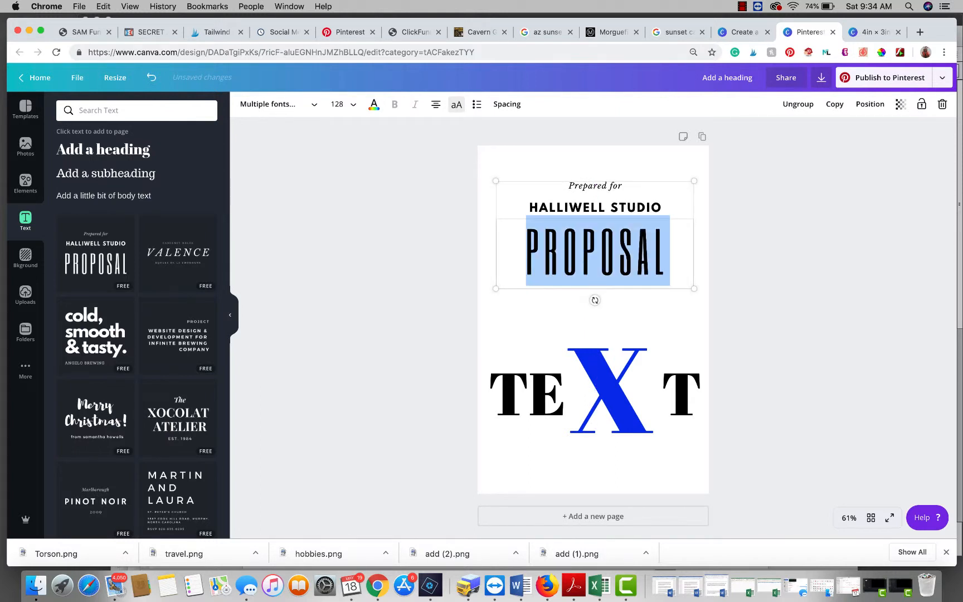
text(JHKJHKJH)
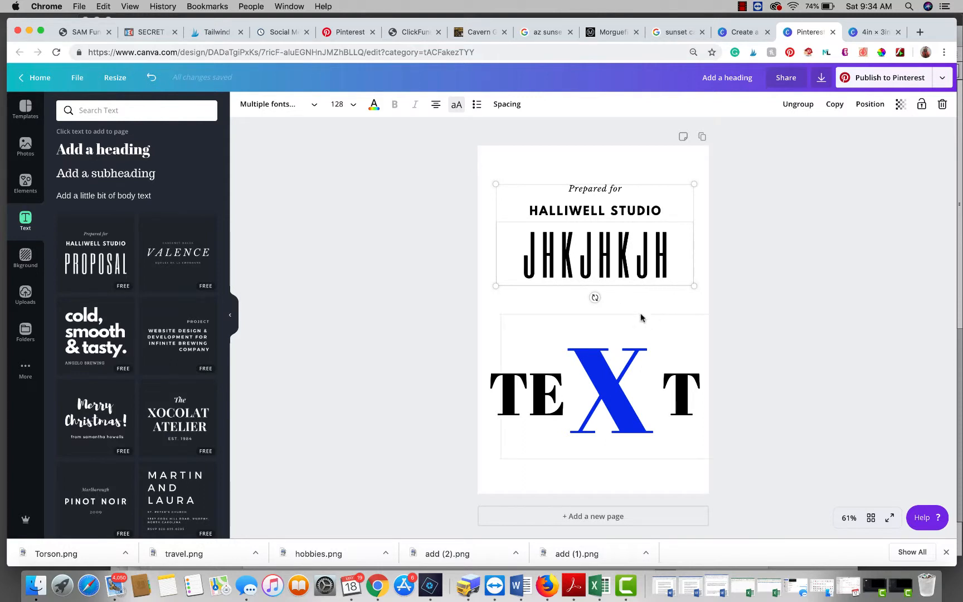
Select the whole Halliwell Studio text combination and ungroup it into separate text lines
click(679, 332)
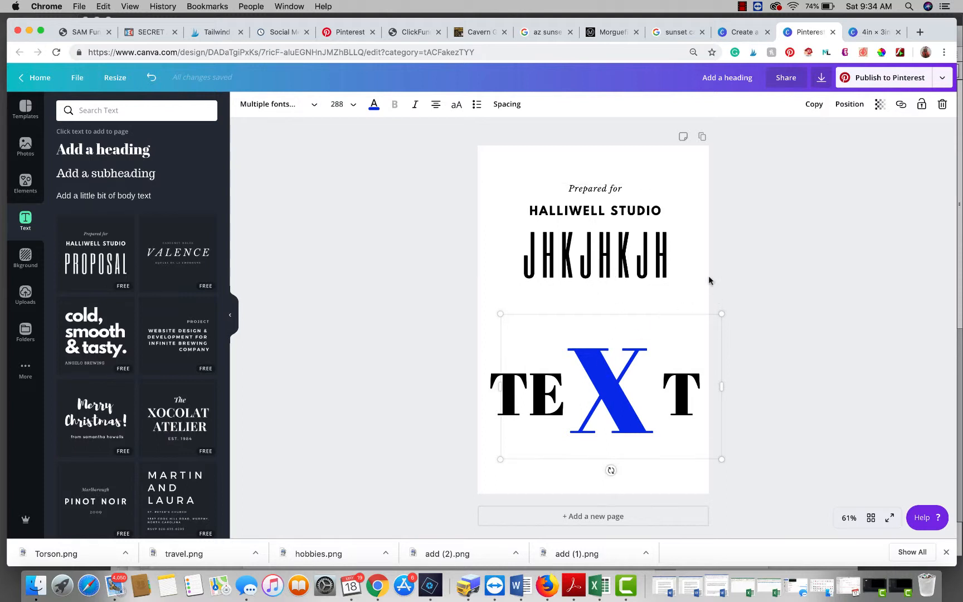
click(683, 252)
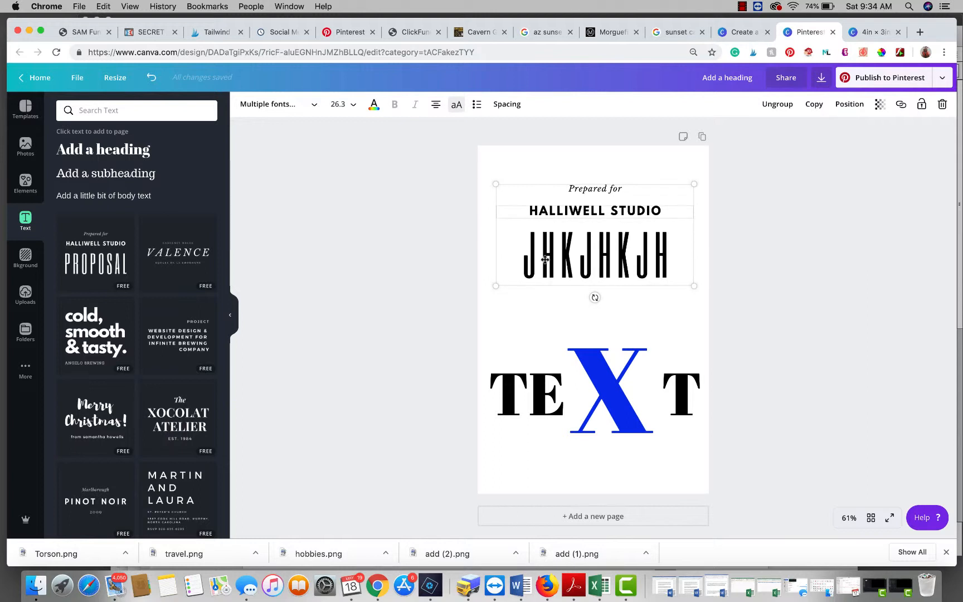
click(707, 310)
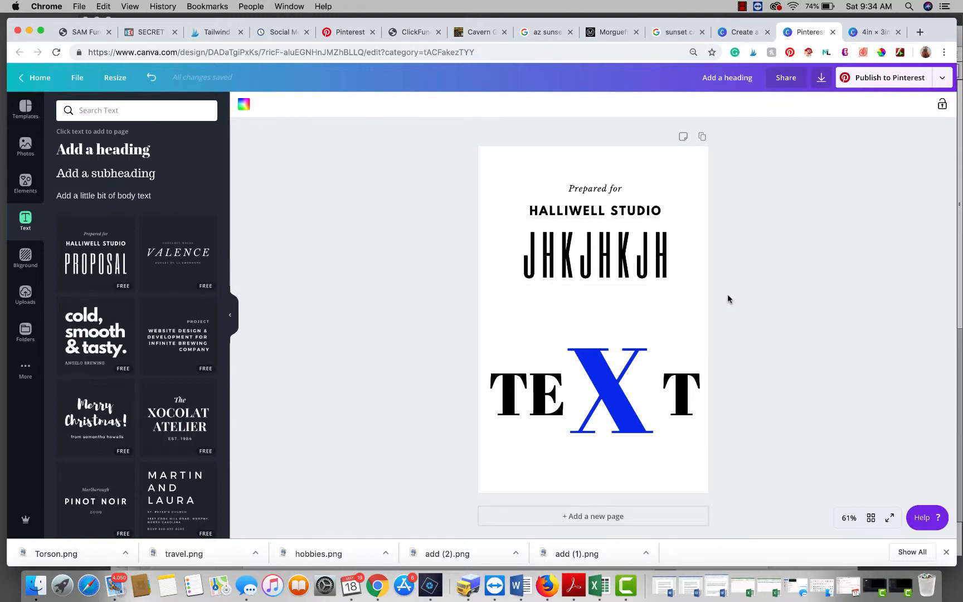
drag(727, 296, 456, 141)
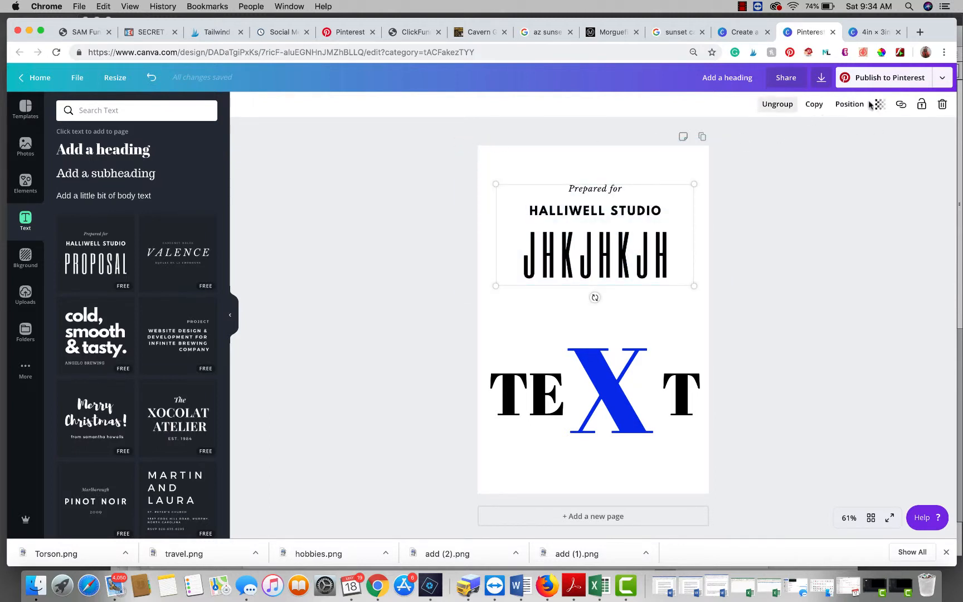
click(777, 105)
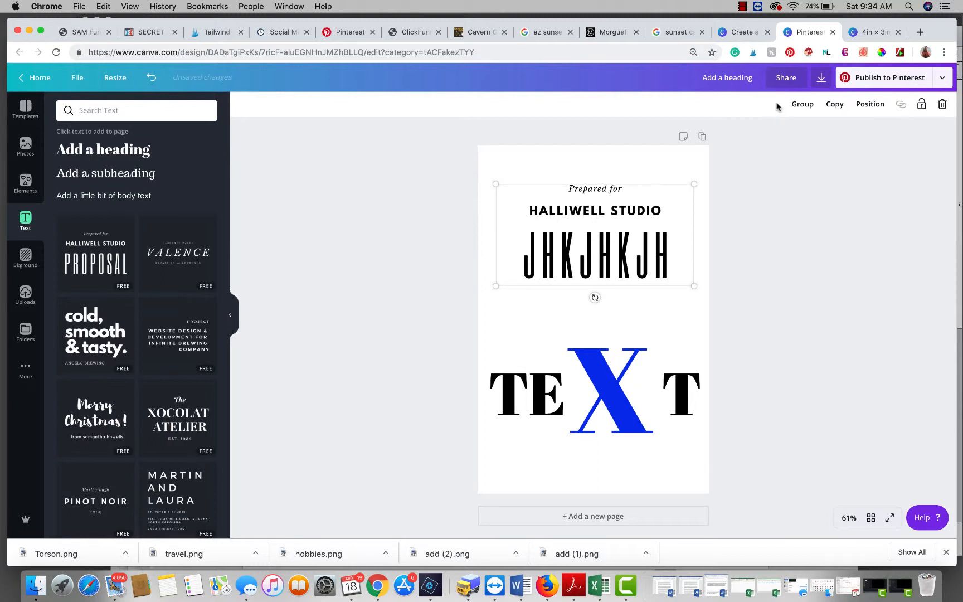
Reposition the ungrouped Prepared for, HALLIWELL STUDIO and JHKJHKJH lines one by one in the upper part of the page
click(609, 191)
click(607, 188)
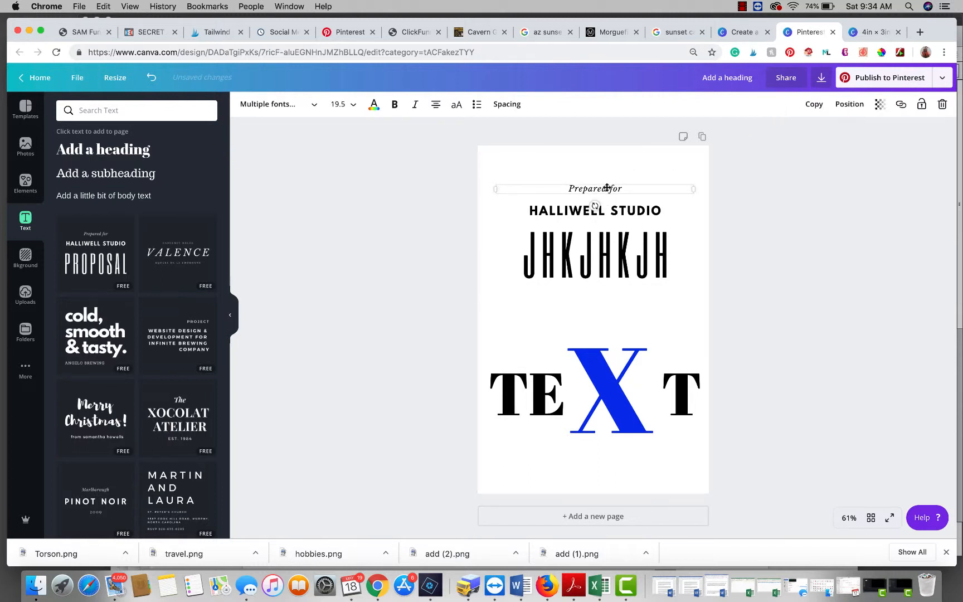
drag(607, 188, 582, 168)
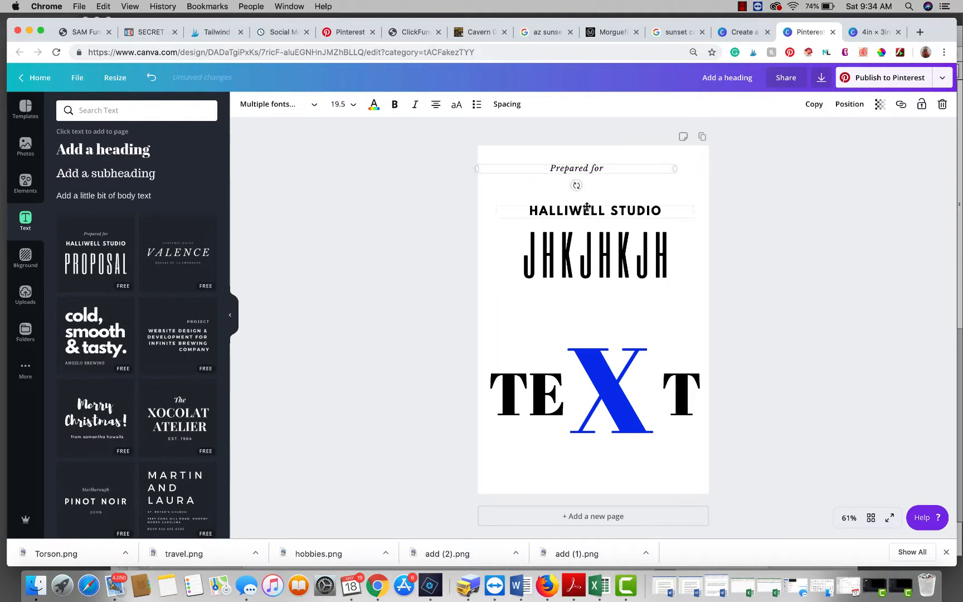
drag(587, 207, 612, 197)
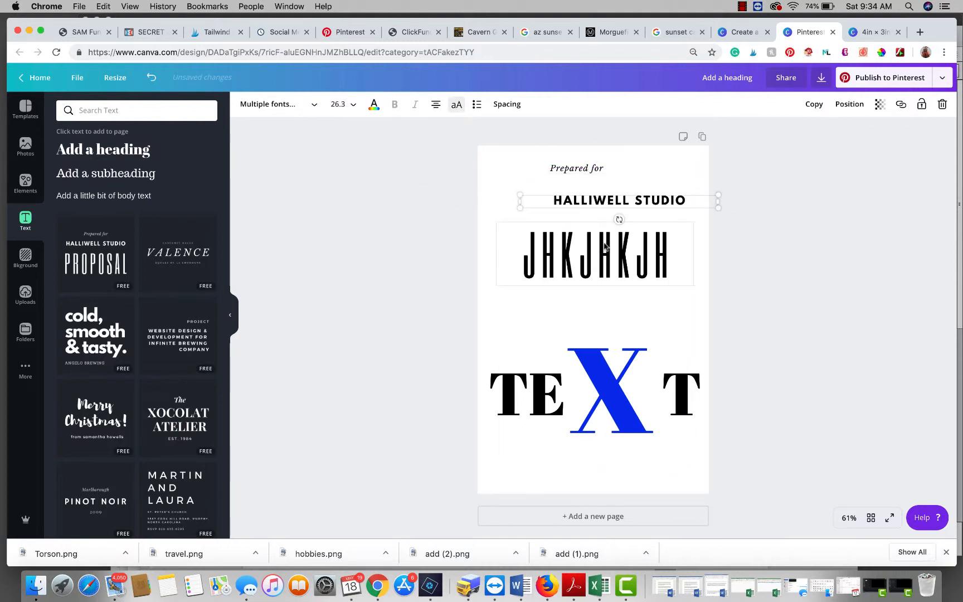
drag(604, 245, 627, 257)
drag(634, 196, 450, 187)
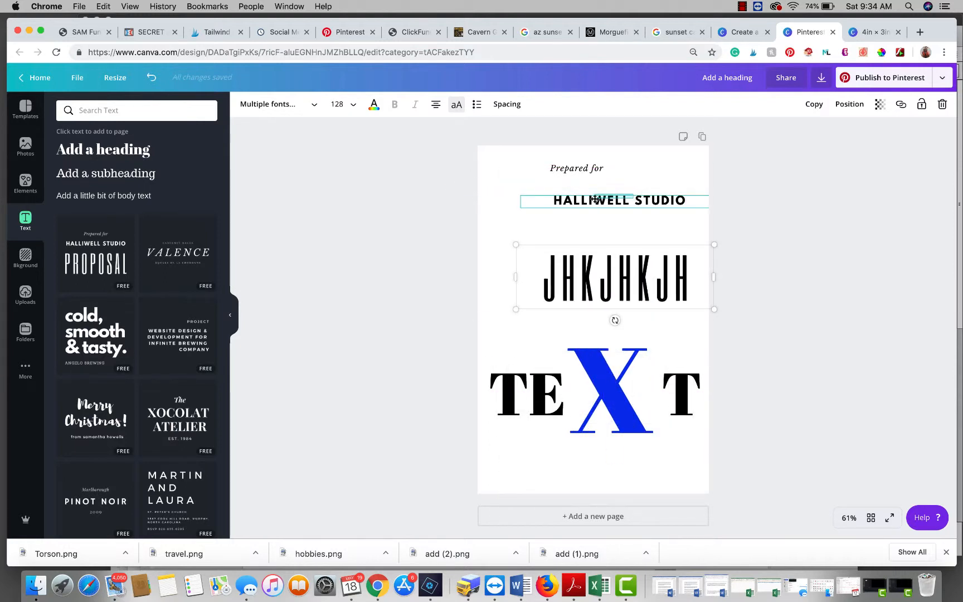
drag(615, 205, 580, 201)
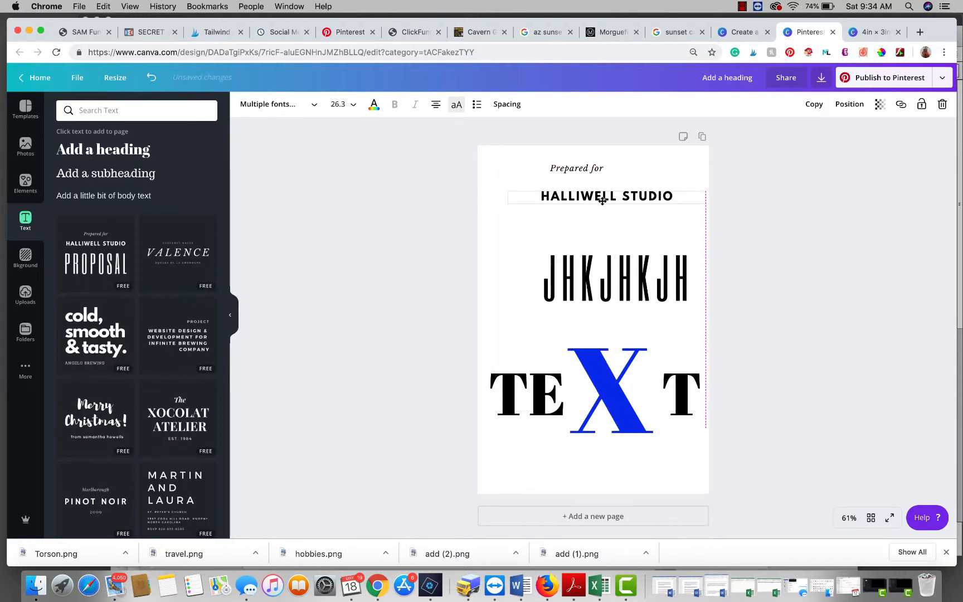
drag(632, 270, 610, 238)
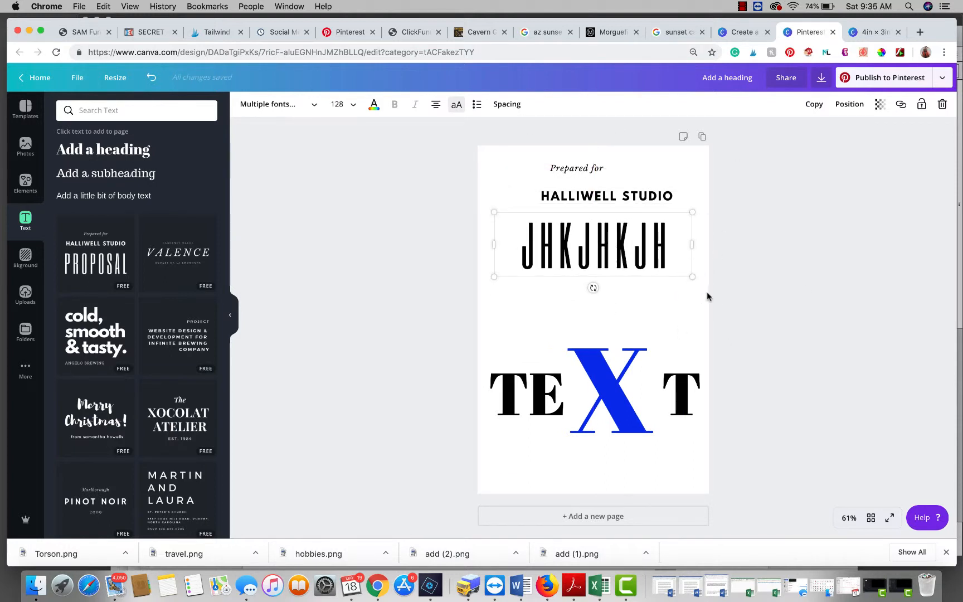
Delete the Prepared for, HALLIWELL STUDIO and JHKJHKJH lines together
drag(707, 291, 391, 128)
key(Delete)
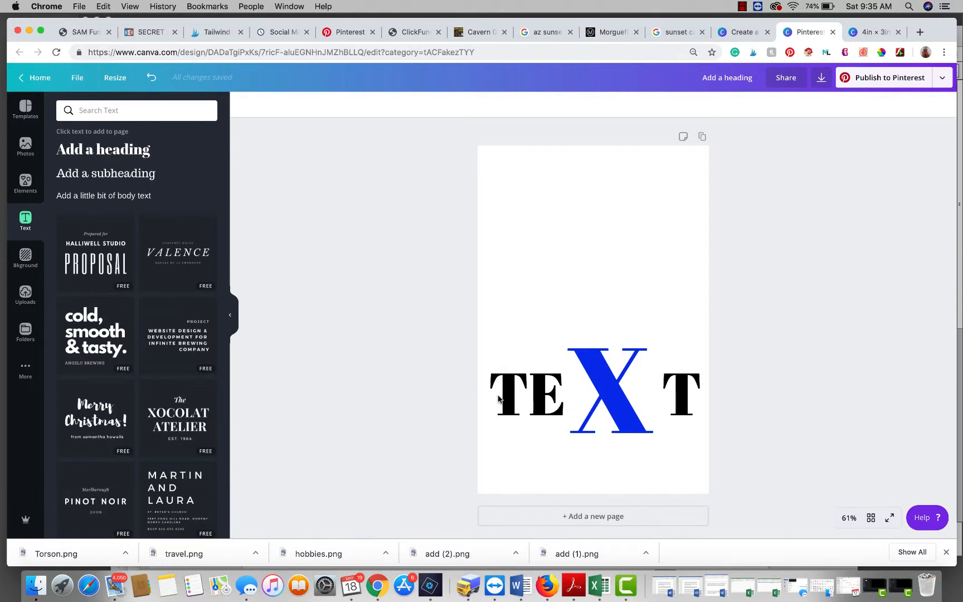
Move the blue X and the TE T text separately upward, and place the X back in the gap between TE and T
click(628, 408)
drag(623, 406, 632, 244)
click(535, 402)
drag(535, 402, 533, 374)
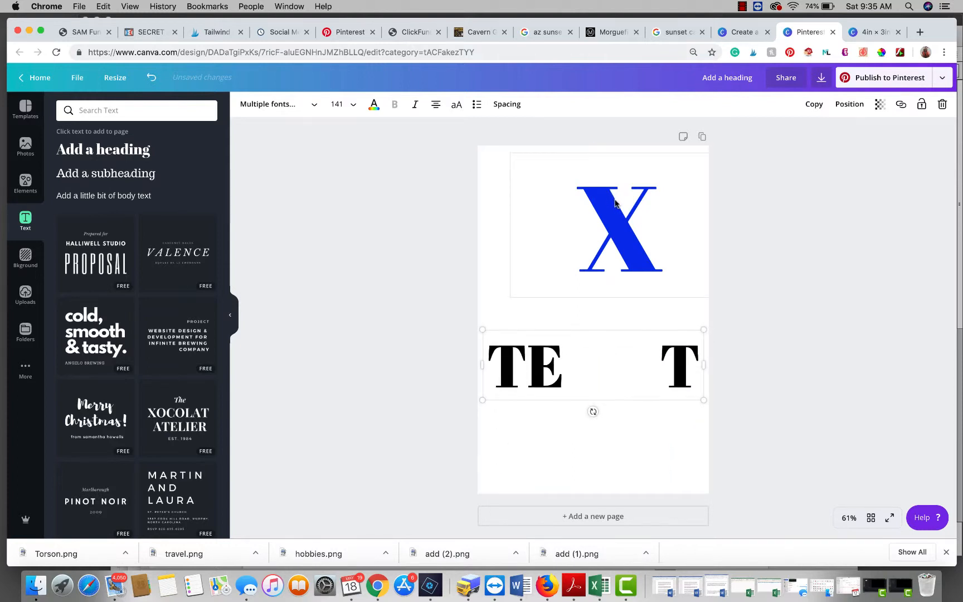
drag(616, 202, 598, 345)
click(659, 364)
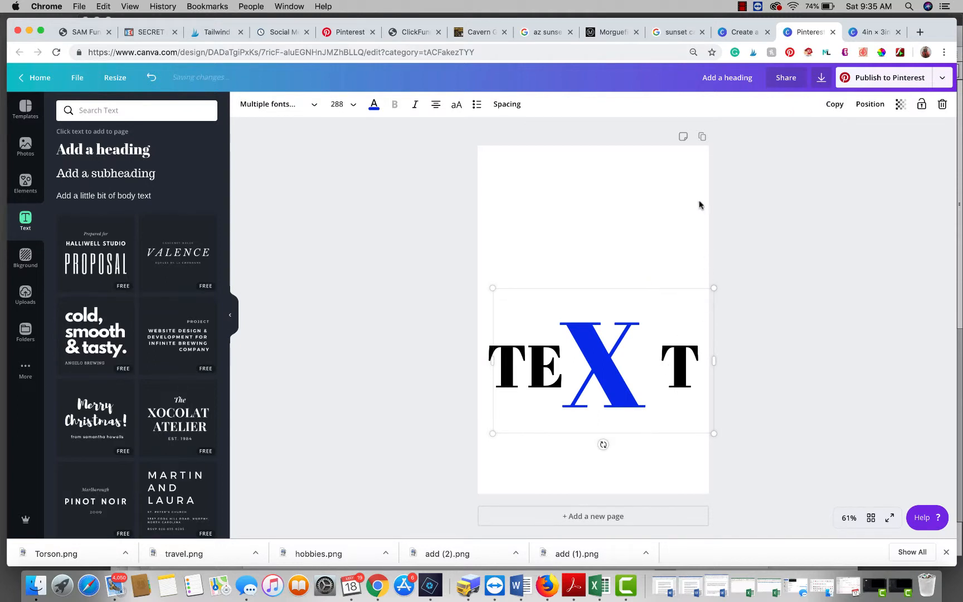
click(683, 160)
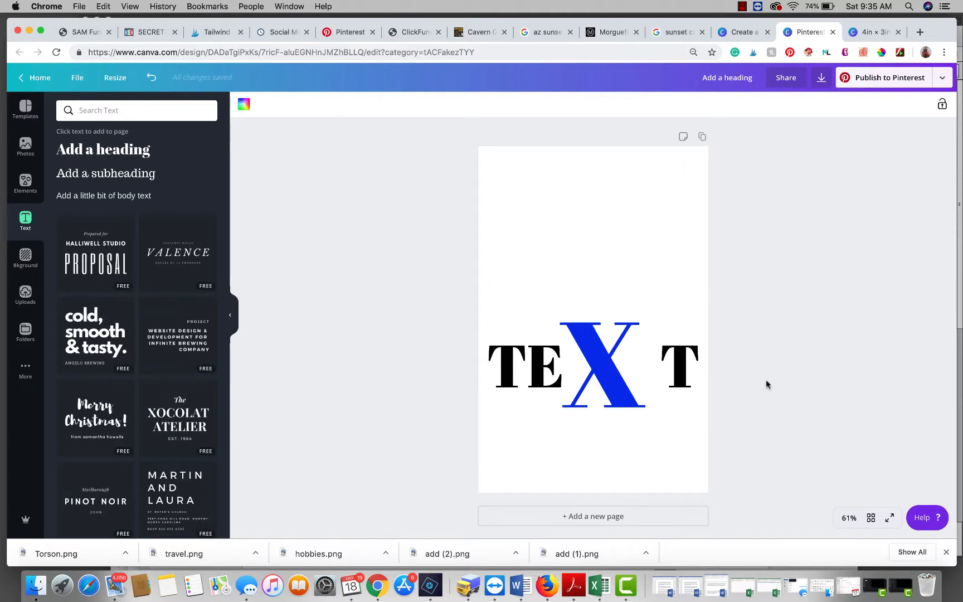
Group the TE T text with the blue X and move the group as one unit to the middle of the page
drag(379, 233, 897, 489)
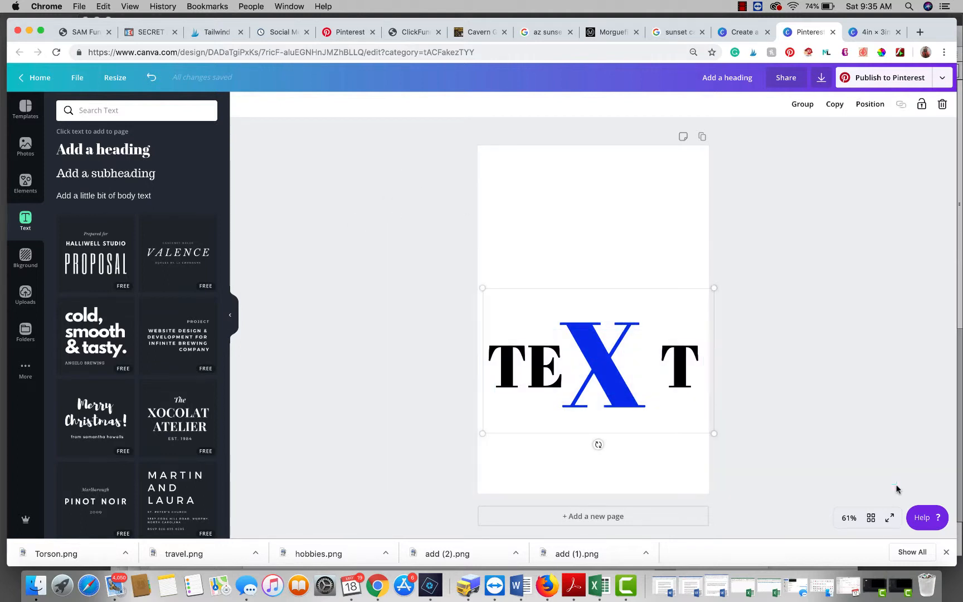
click(802, 105)
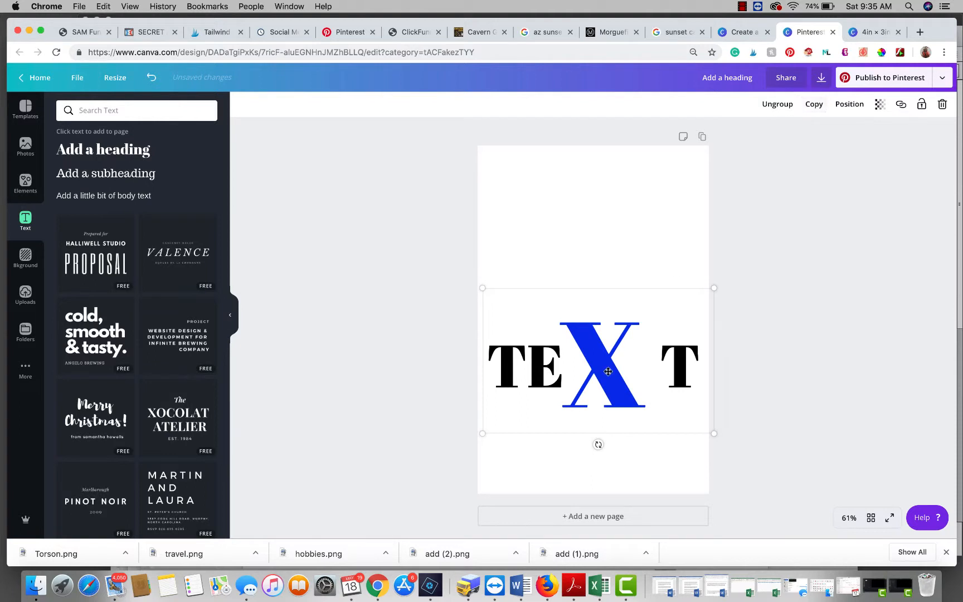
mouse_move(608, 371)
mouse_down()
mouse_move(621, 215)
mouse_move(409, 318)
mouse_move(649, 404)
mouse_move(633, 269)
mouse_move(617, 371)
mouse_move(613, 353)
mouse_move(613, 441)
mouse_move(747, 299)
mouse_move(649, 350)
mouse_move(574, 344)
mouse_move(613, 429)
mouse_move(668, 245)
mouse_move(579, 323)
mouse_move(642, 391)
mouse_move(613, 379)
mouse_move(613, 390)
mouse_up()
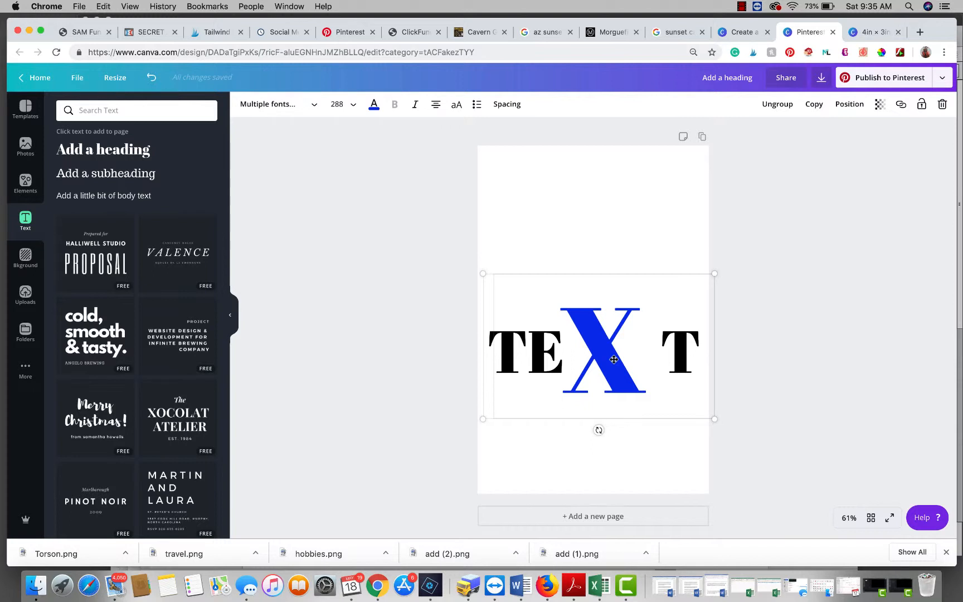
mouse_move(614, 360)
mouse_down()
mouse_move(602, 366)
mouse_move(609, 360)
mouse_up()
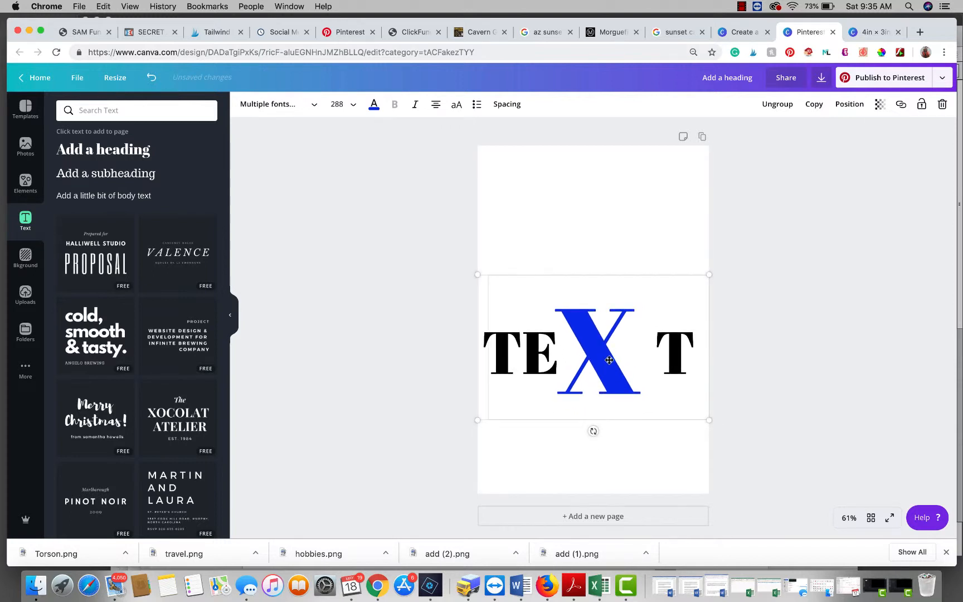